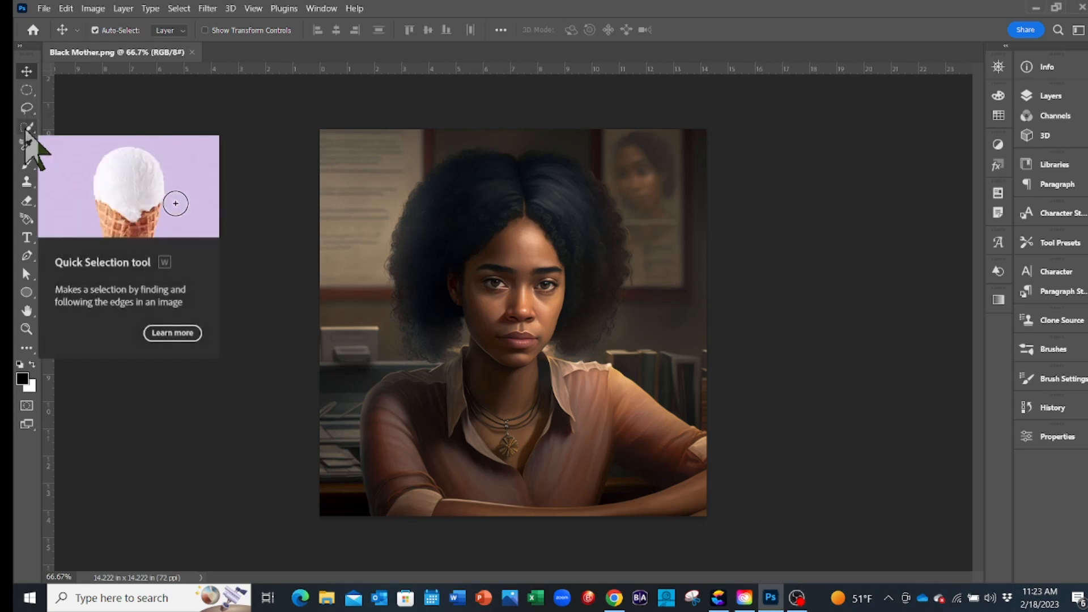
Select the woman as the subject of Black Mother.png and mask out the background with a layer mask.
left_click(31, 134)
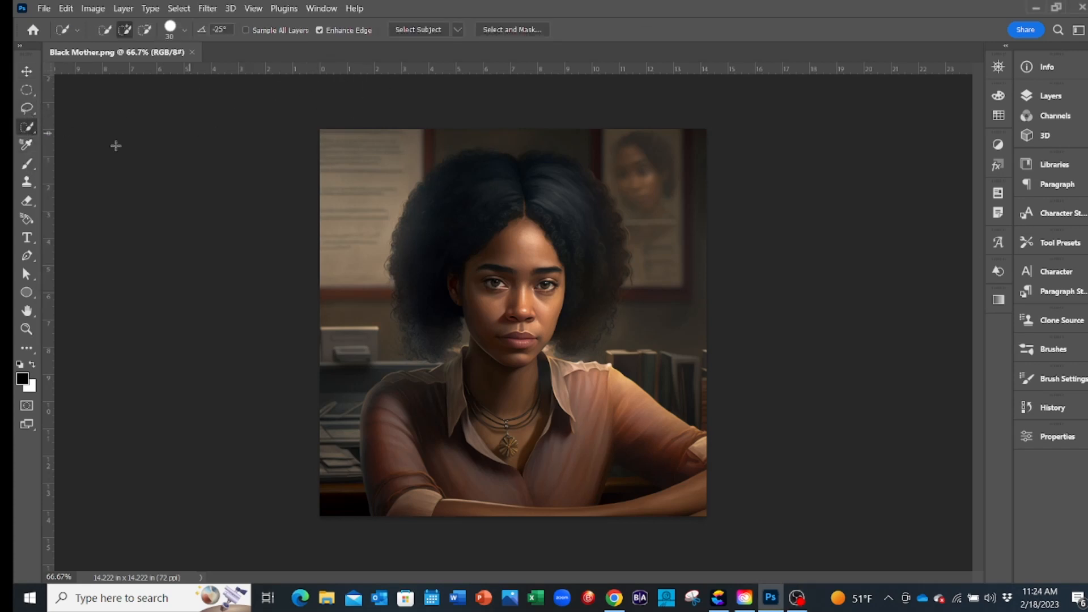
left_click(418, 29)
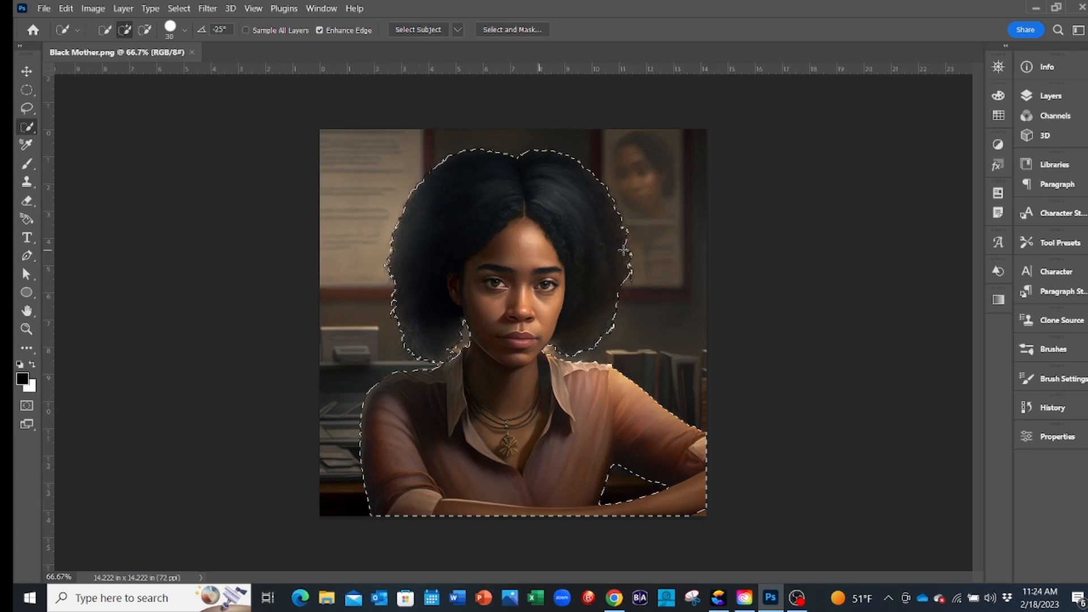
left_click(1053, 98)
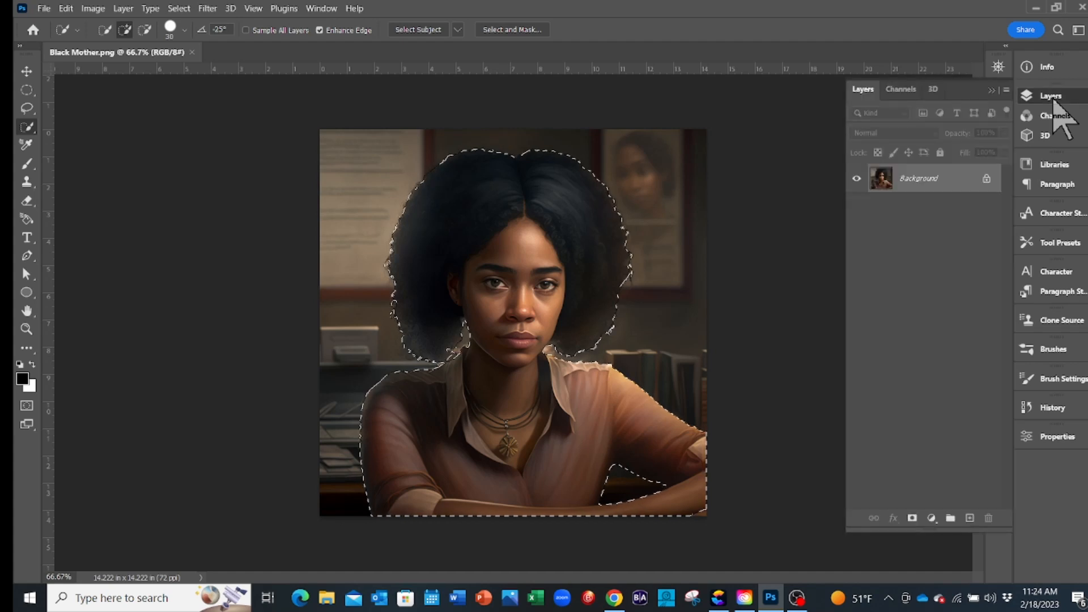
left_click(912, 520)
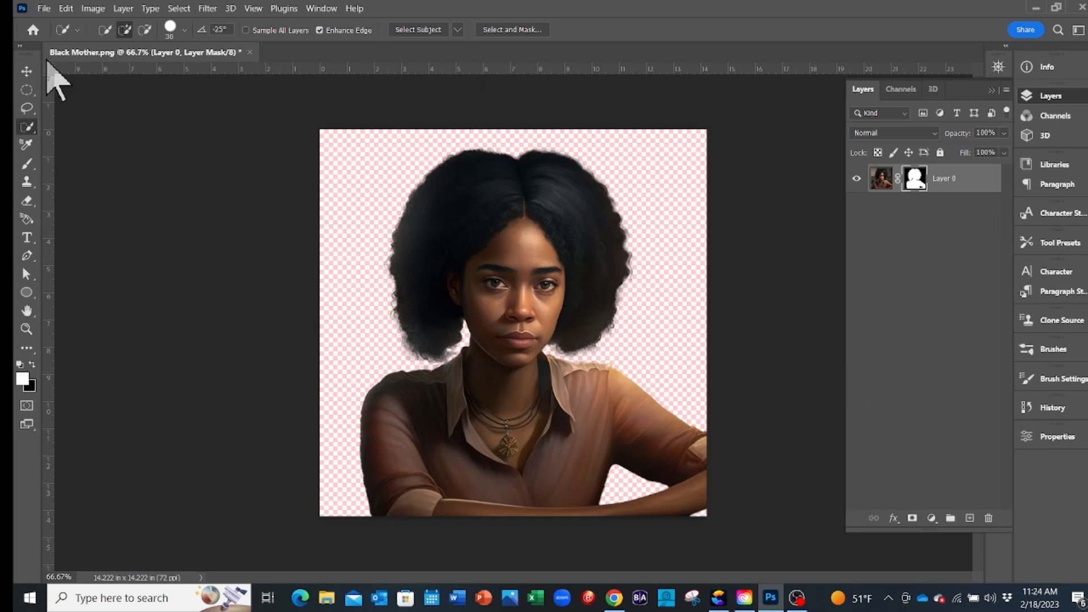
Create a new 2000 x 2000 px document at 72 ppi with a white background.
left_click(44, 9)
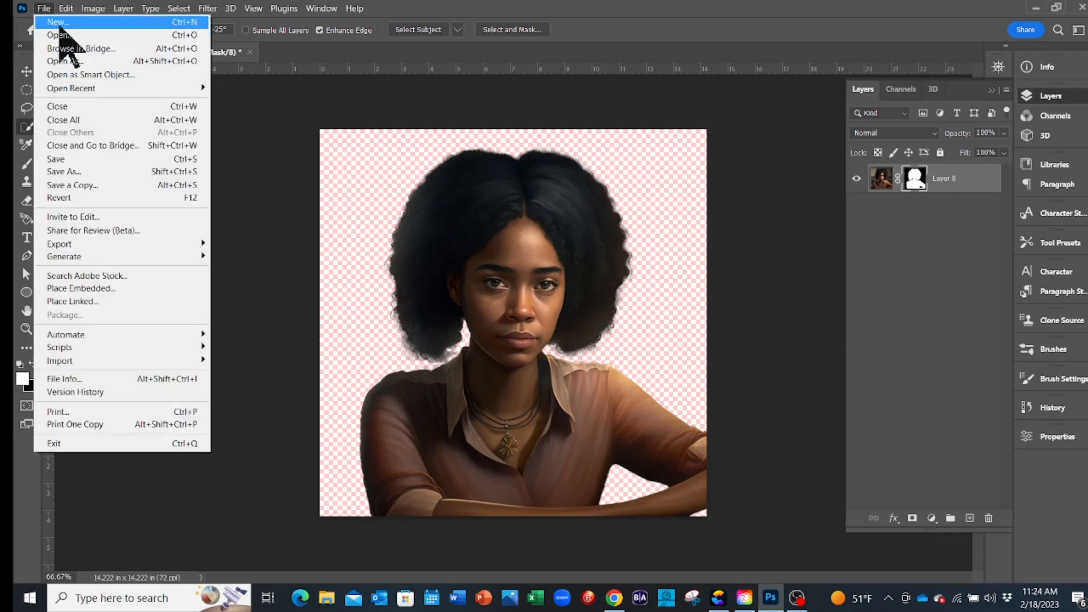
left_click(64, 36)
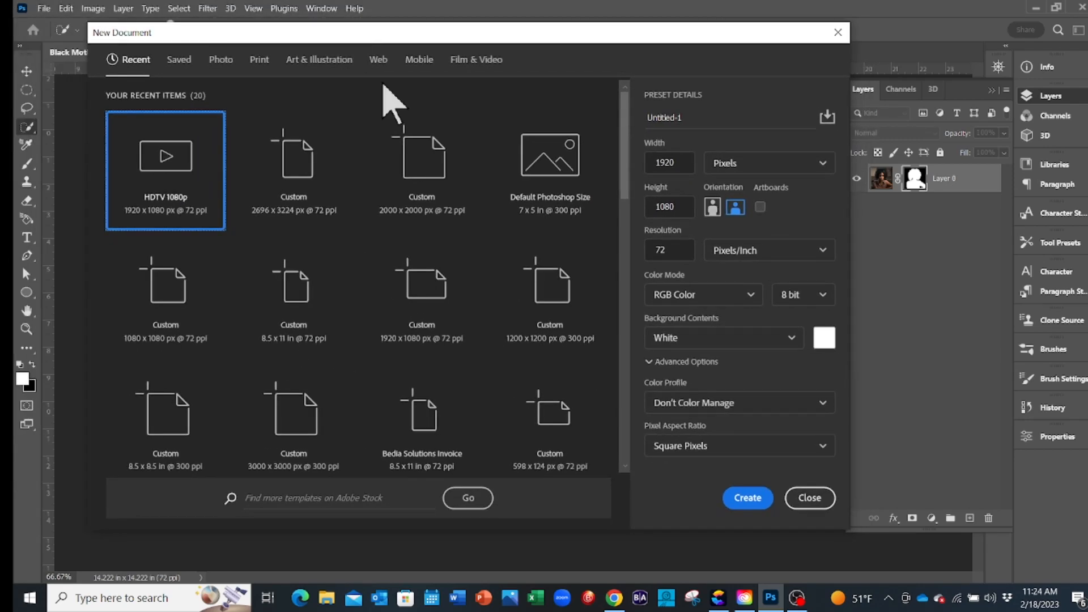
left_click(442, 178)
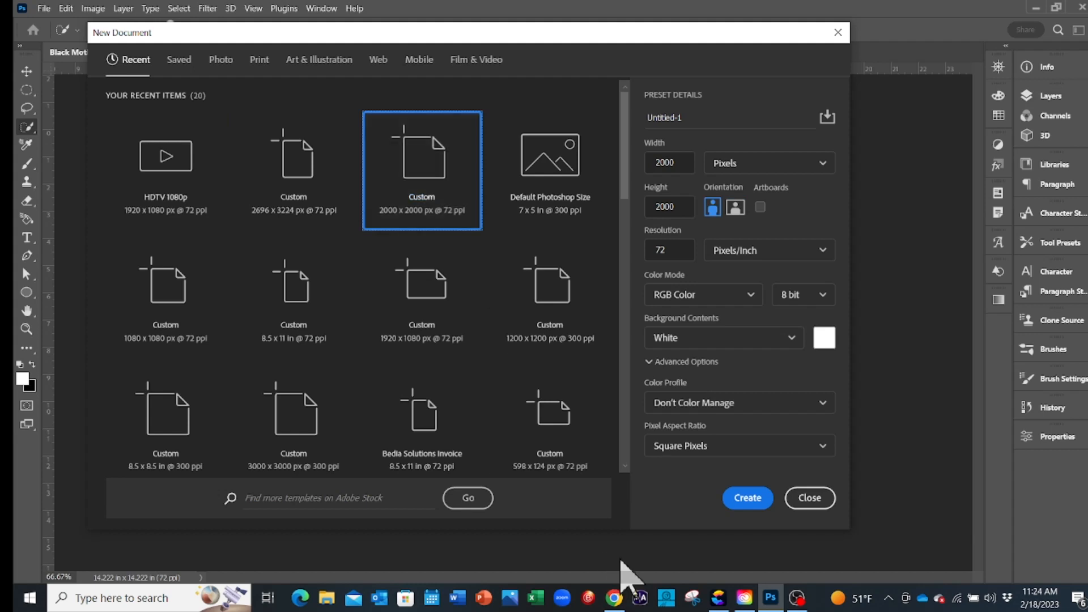
left_click(747, 499)
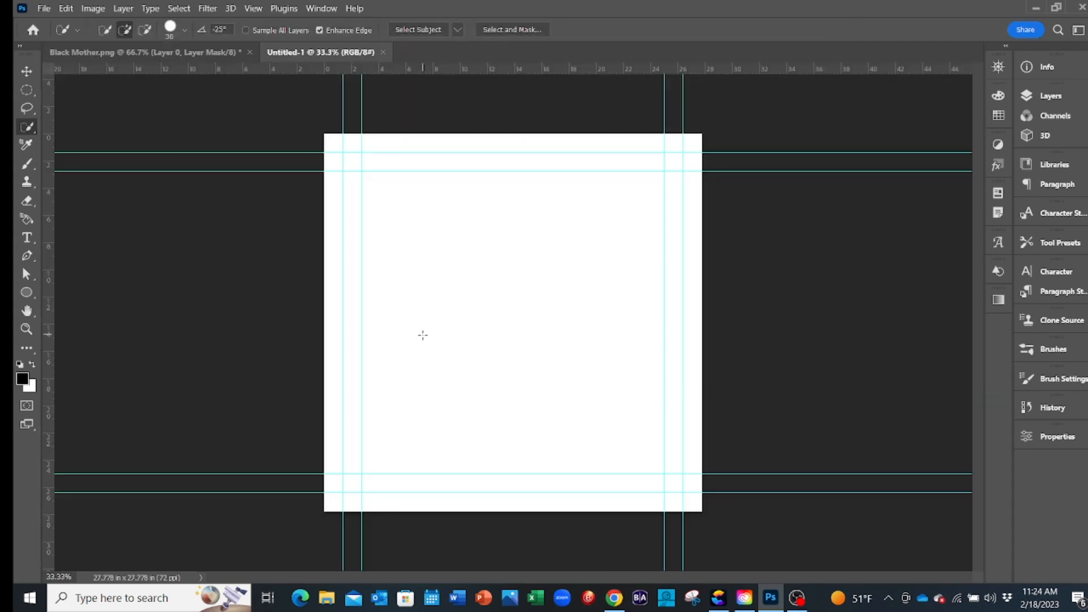
Bring the masked woman from Black Mother.png into the new Untitled-1 document and place her near the canvas centre.
left_click(160, 53)
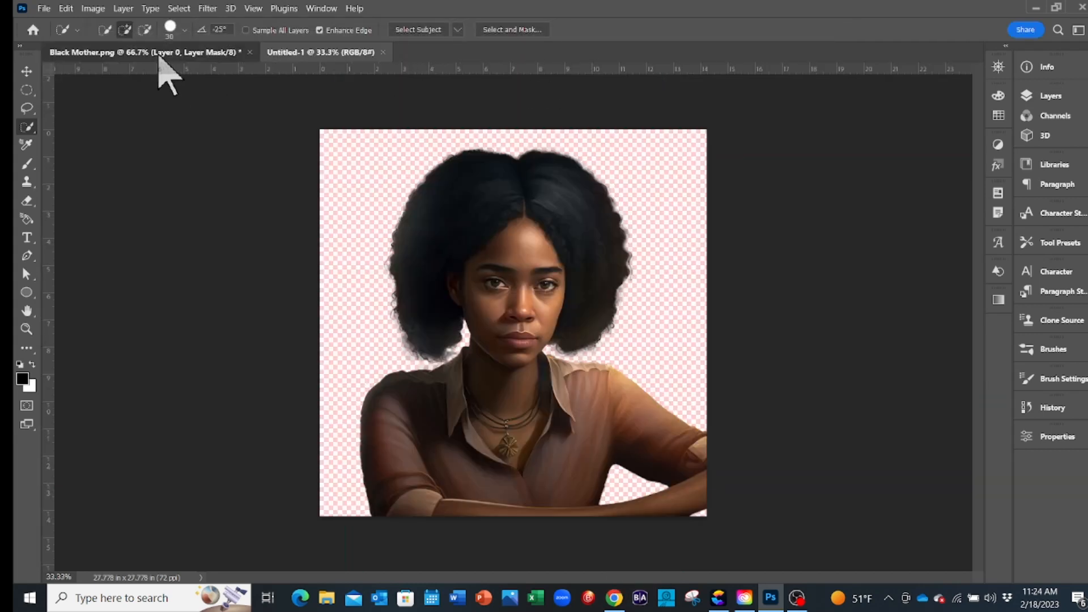
key("x")
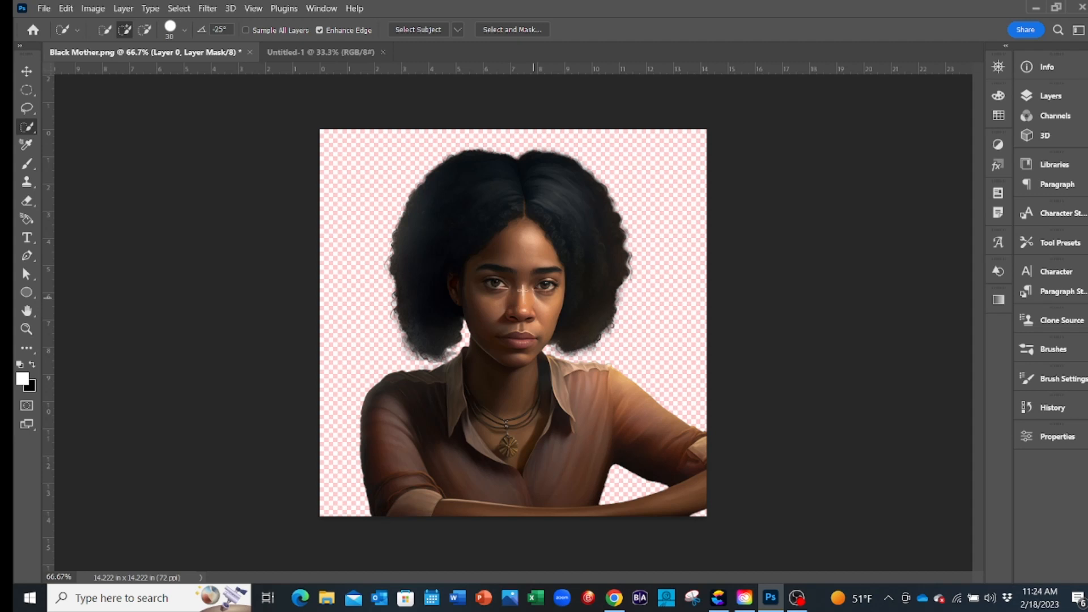
left_click(27, 71)
left_click_drag(536, 262, 540, 290)
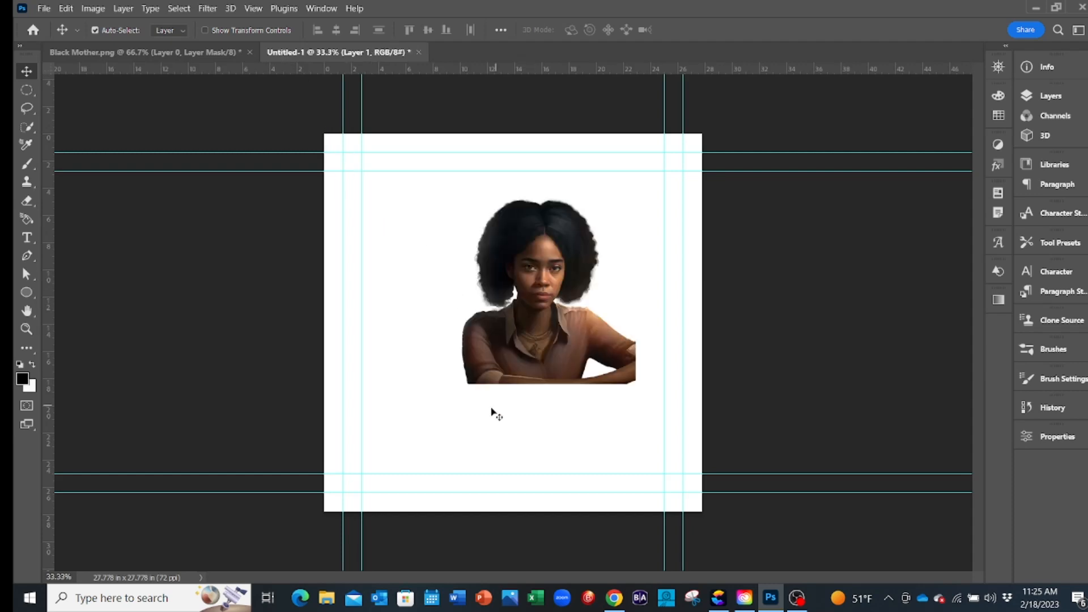
left_click_drag(551, 357, 519, 379)
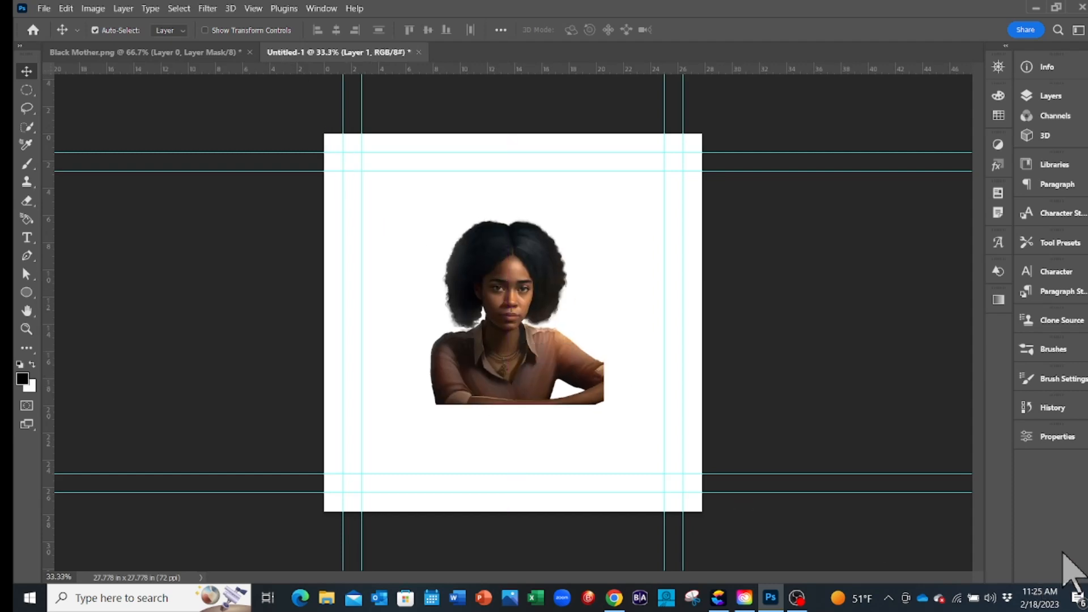
Hide the Background layer and scale the woman's layer to about 204.5% so that she fills the canvas.
left_click(1050, 96)
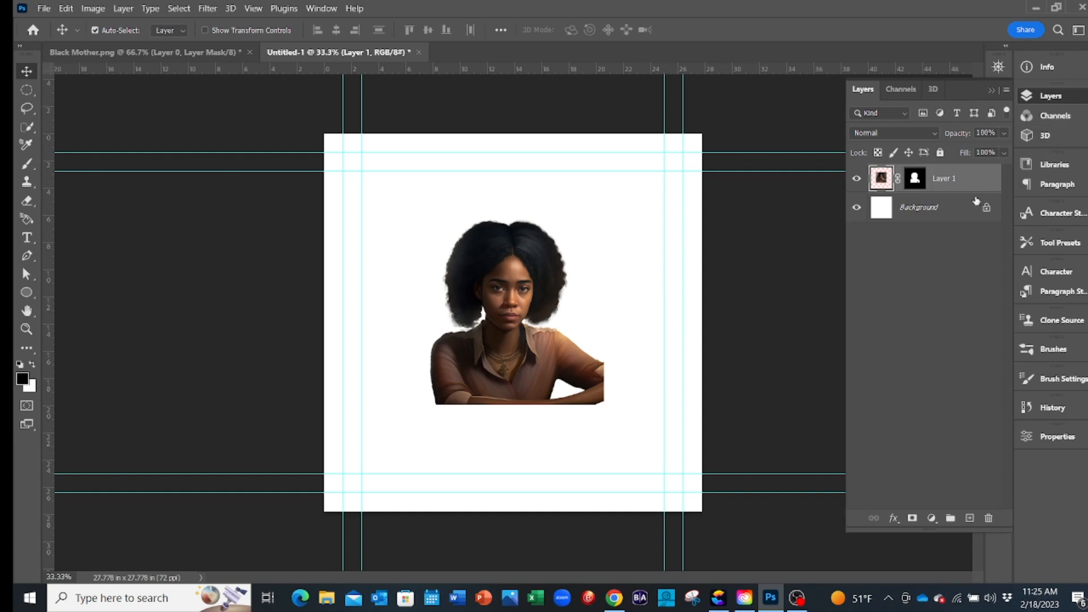
left_click(858, 208)
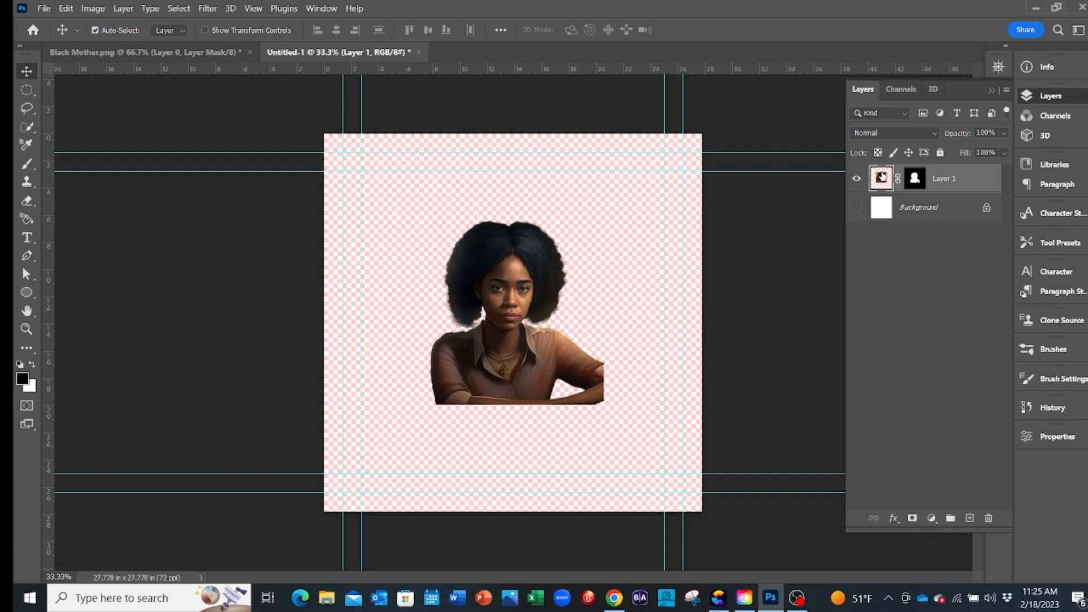
key("ctrl")
key("ctrl+t")
left_click_drag(594, 211, 686, 145)
left_click_drag(410, 403, 295, 519)
left_click_drag(491, 449, 516, 447)
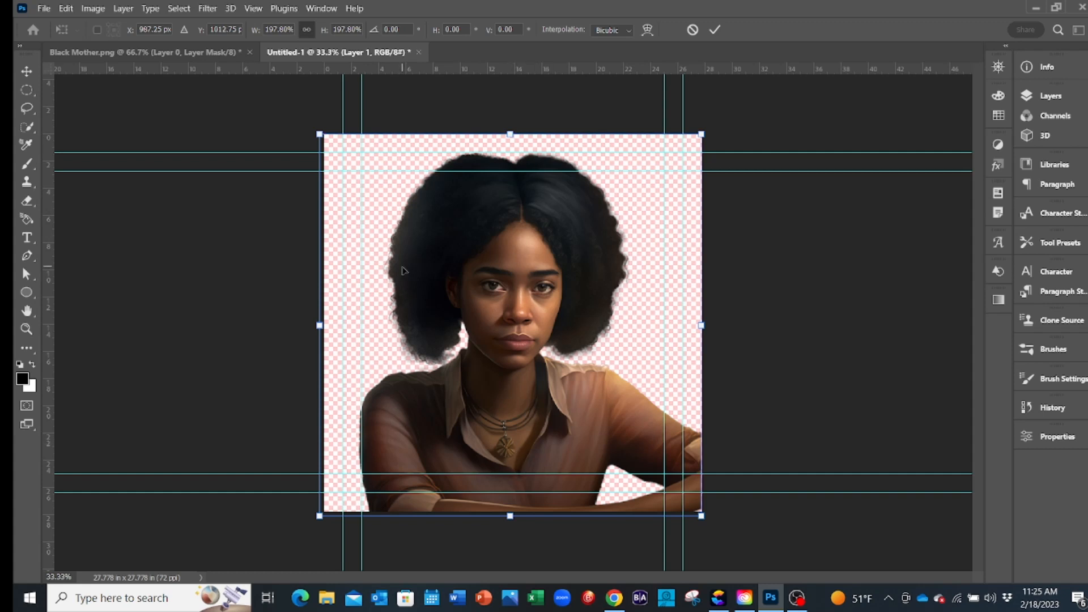
left_click_drag(320, 134, 306, 121)
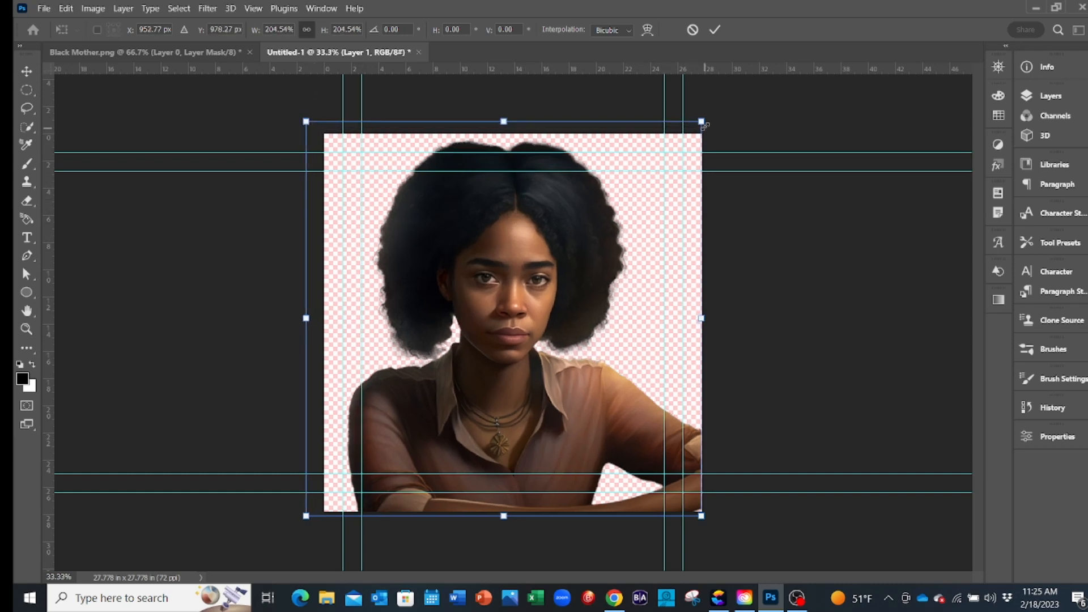
left_click(713, 31)
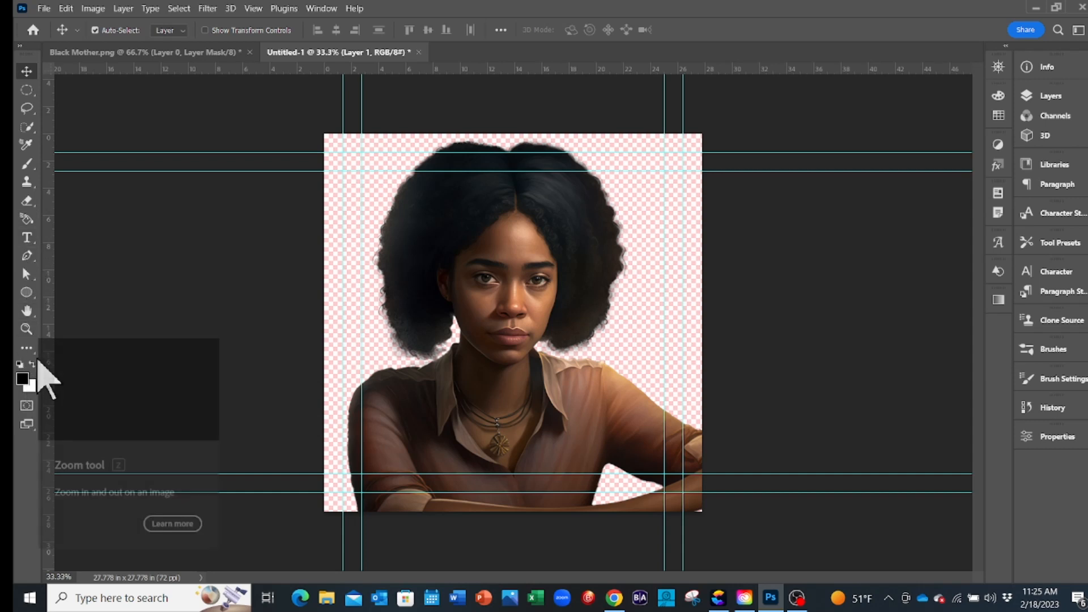
Draw a rectangle shape of about 2033 x 2033 px covering the whole canvas.
left_click(28, 293)
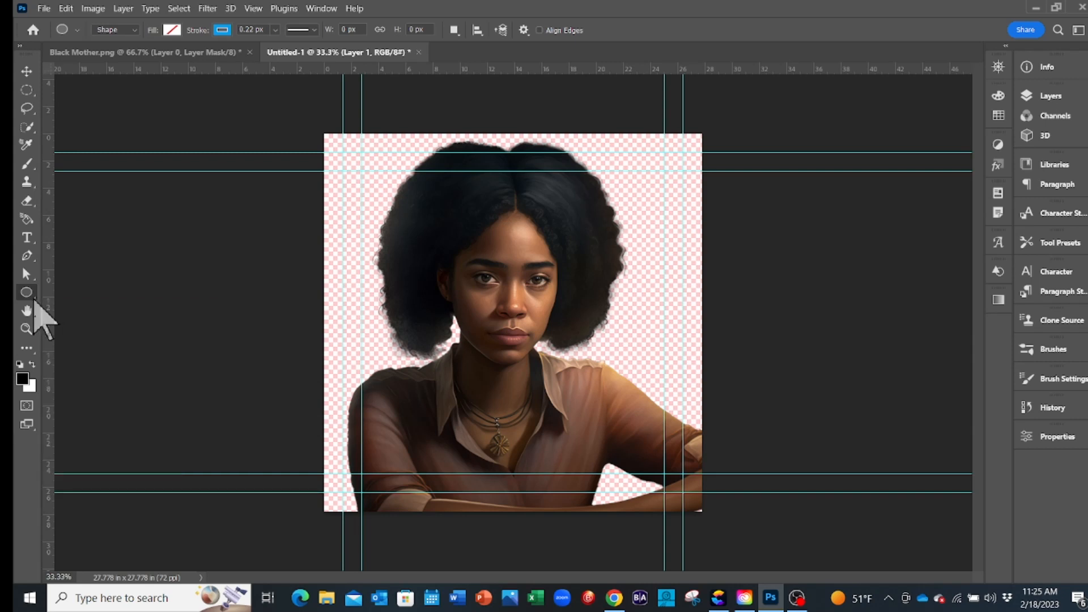
right_click(34, 299)
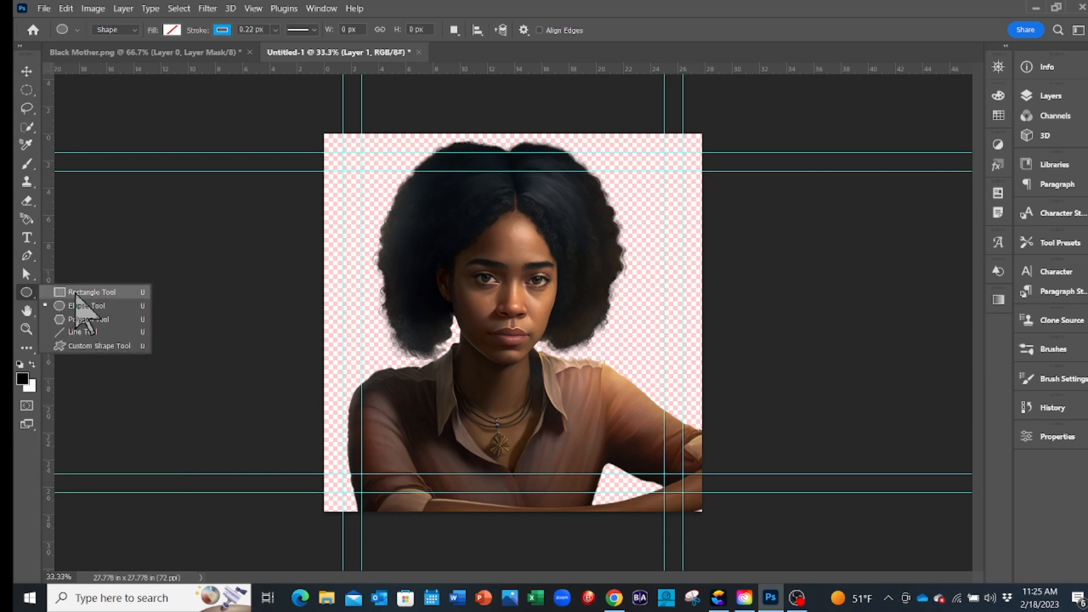
left_click(91, 292)
left_click_drag(324, 133, 708, 517)
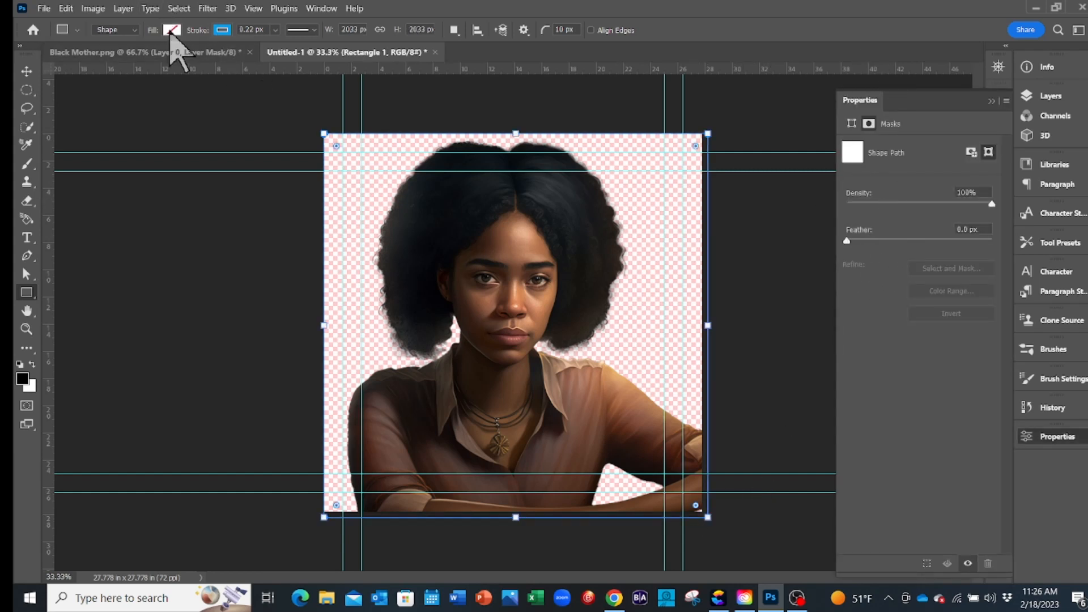
Give the rectangle a solid medium green fill, about #2faf12.
left_click(173, 30)
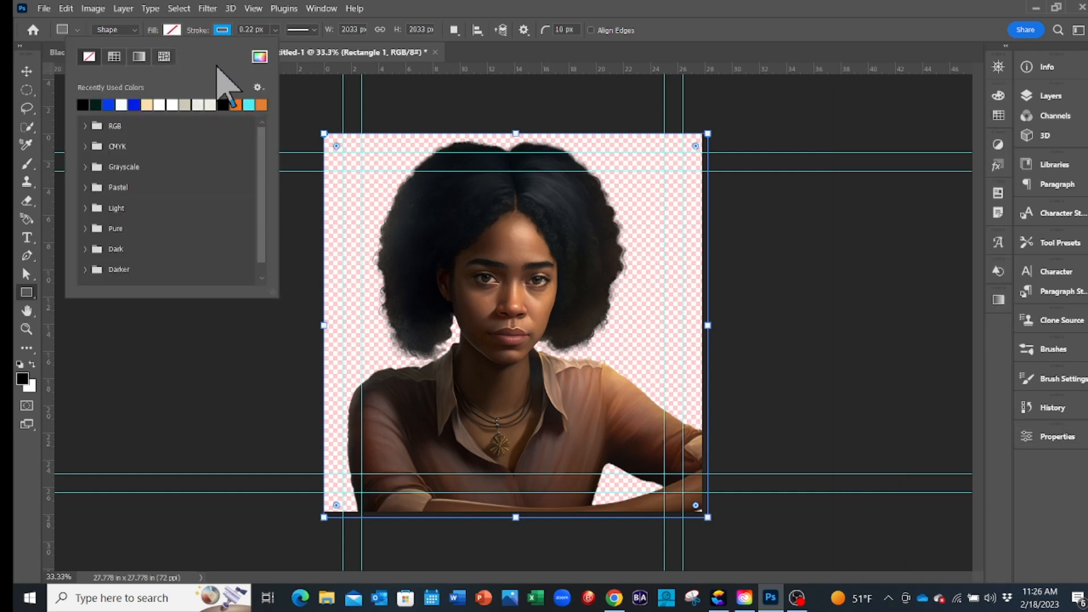
left_click(260, 56)
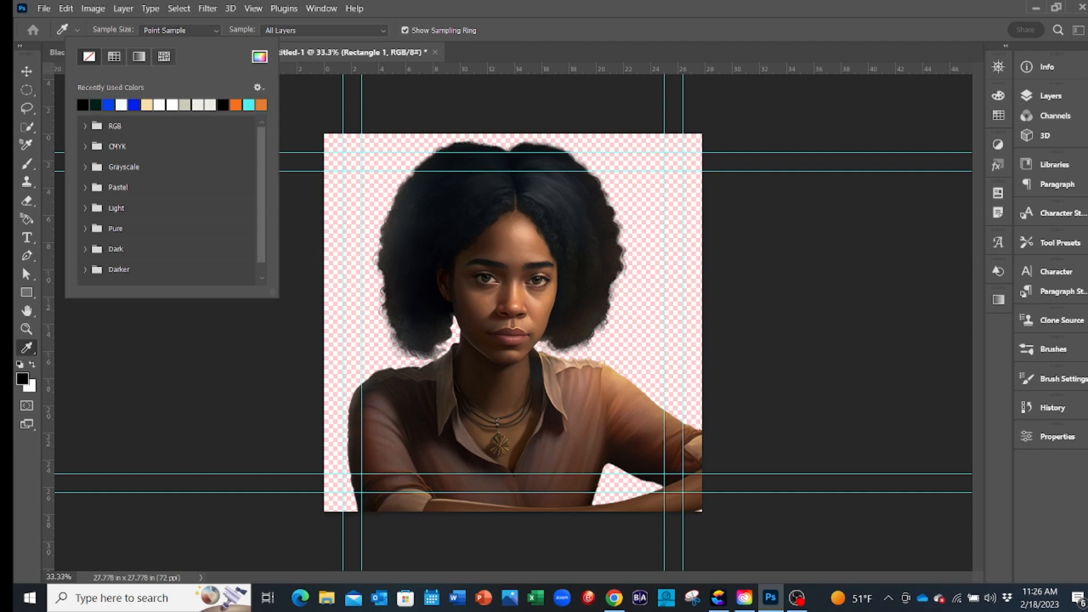
left_click_drag(13, 74, 213, 52)
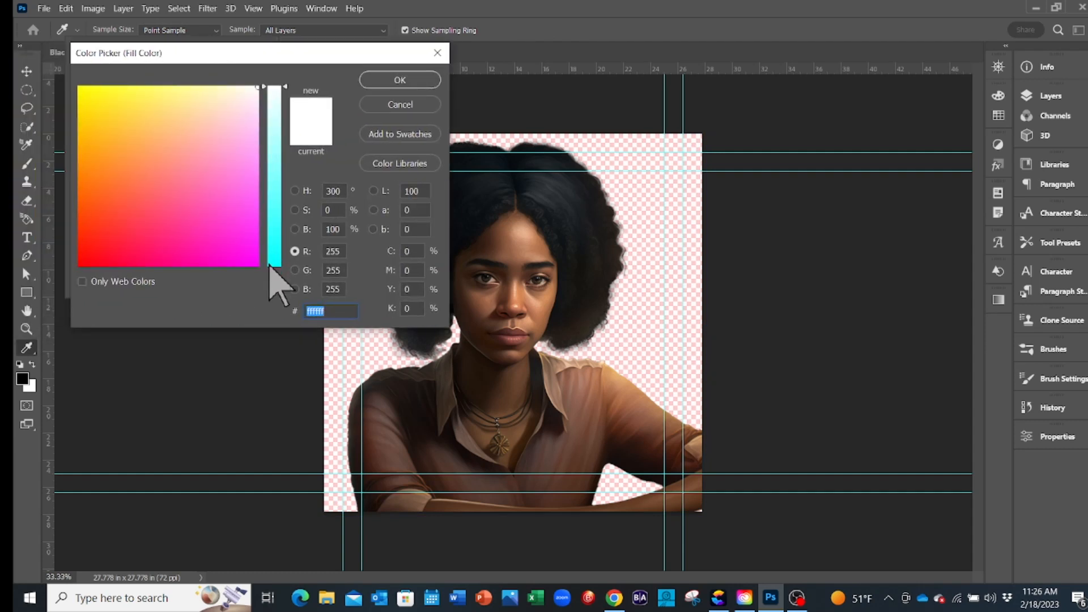
left_click(278, 234)
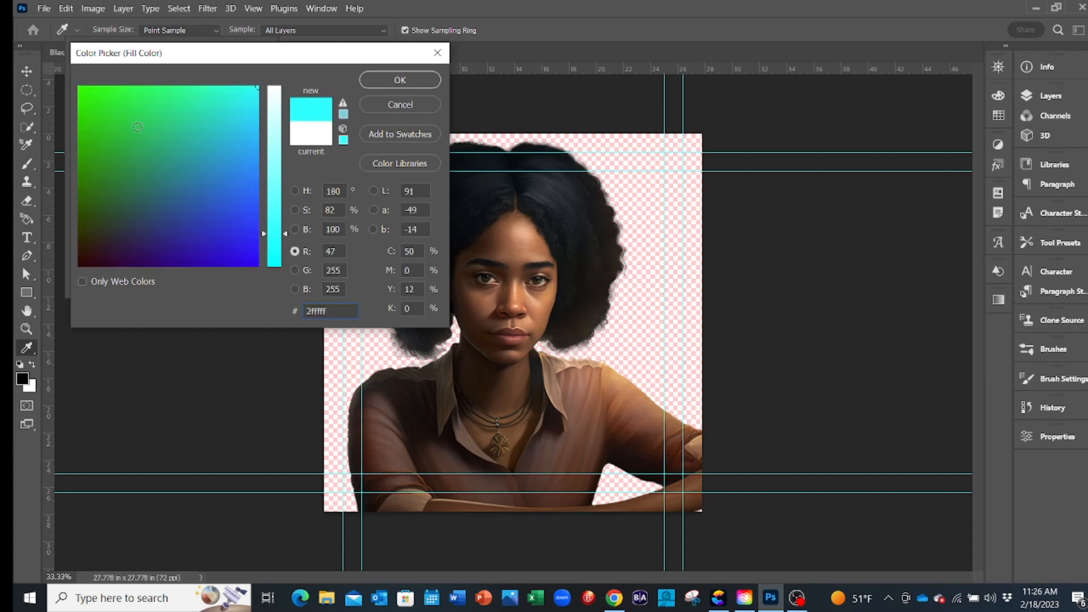
left_click_drag(95, 102, 91, 109)
left_click(93, 115)
left_click_drag(93, 116, 93, 118)
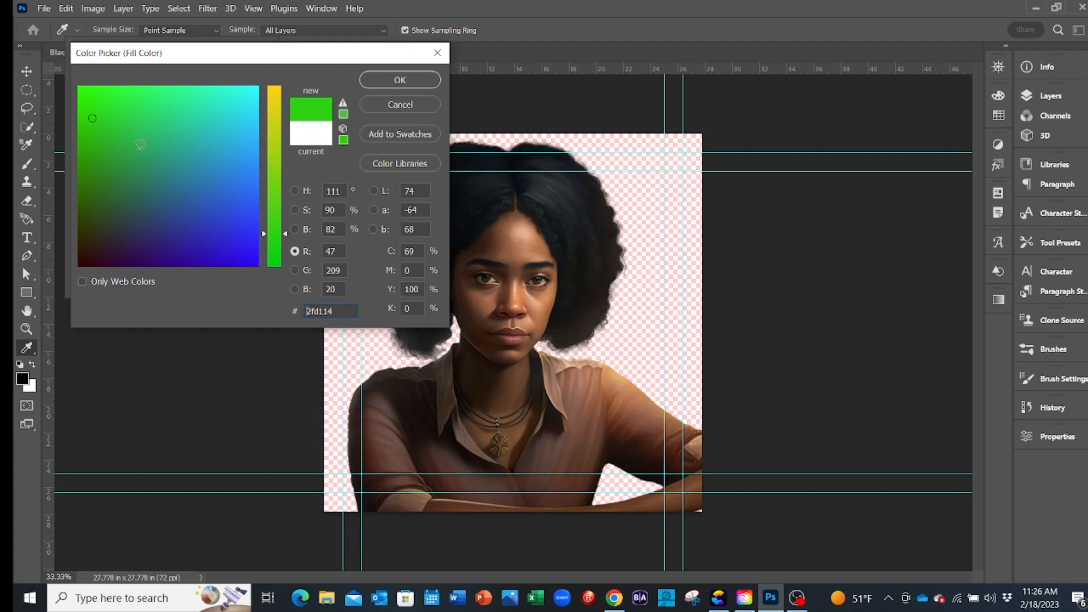
left_click(92, 142)
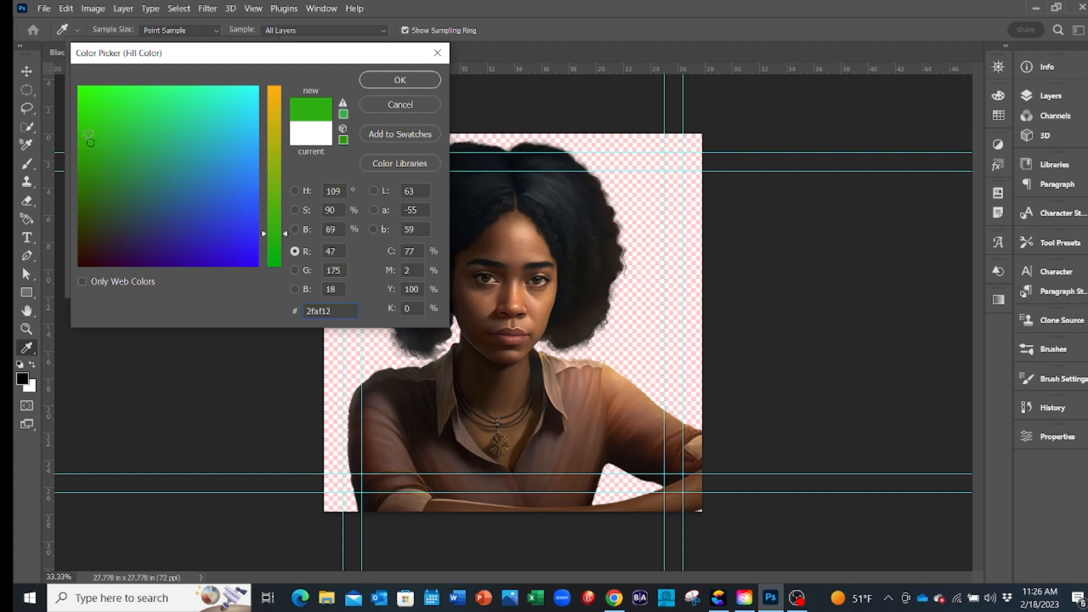
left_click(399, 83)
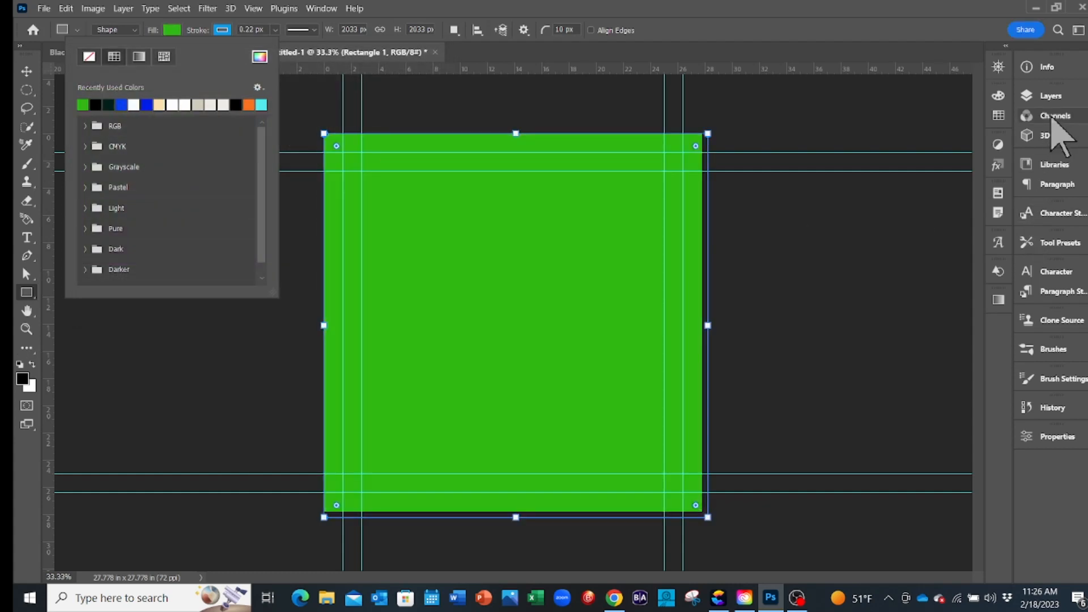
Move the green rectangle layer beneath the woman's layer so that it serves as her backdrop.
left_click(1050, 96)
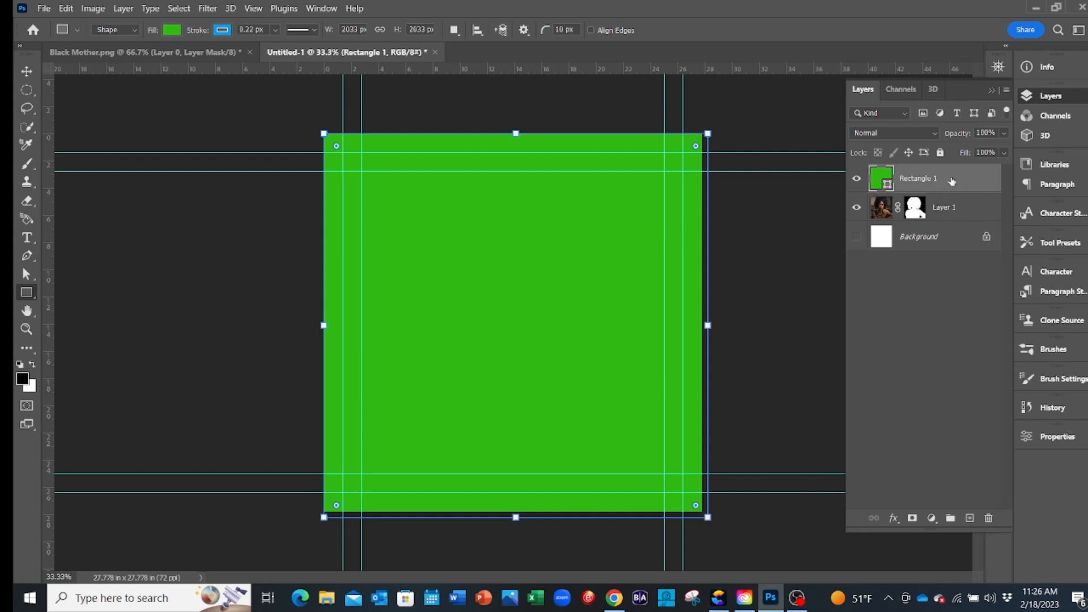
left_click_drag(956, 180, 946, 225)
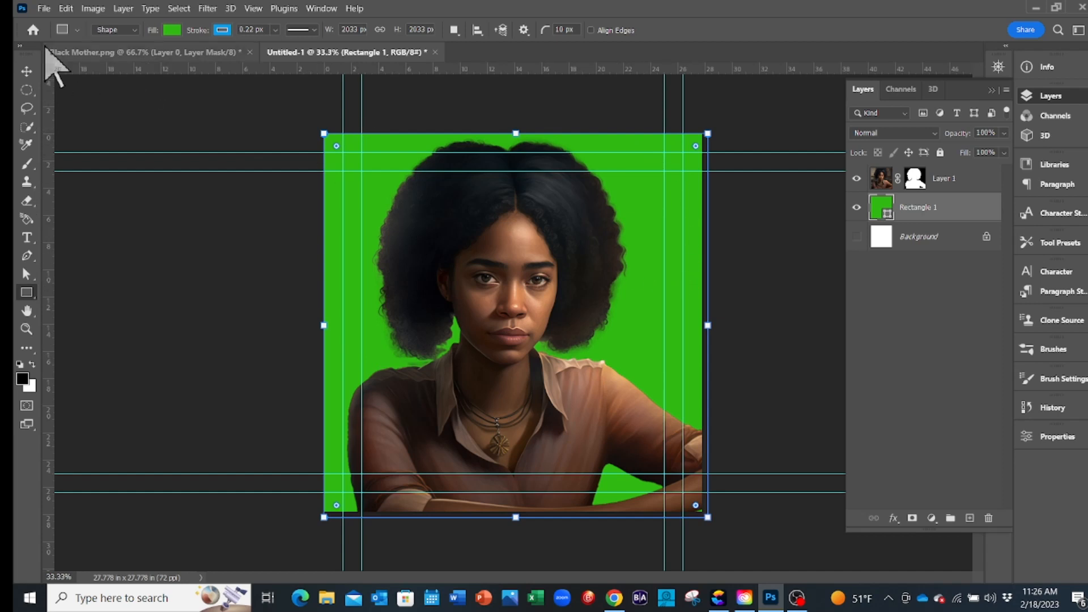
left_click(44, 8)
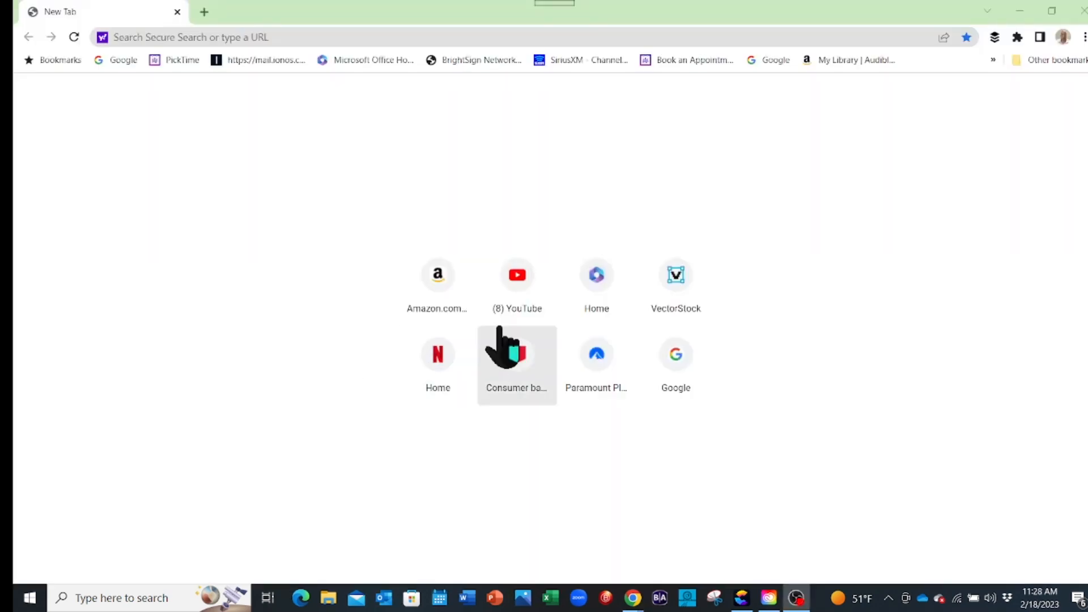
Switch to Chrome and look up D-ID to reach its Create Video page.
left_click(202, 36)
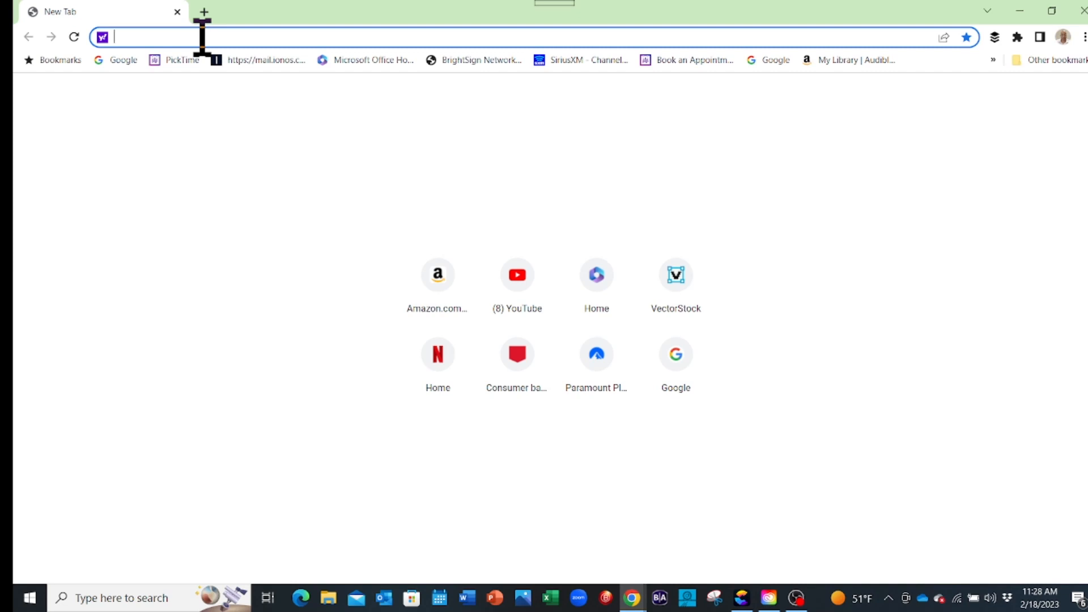
type("D")
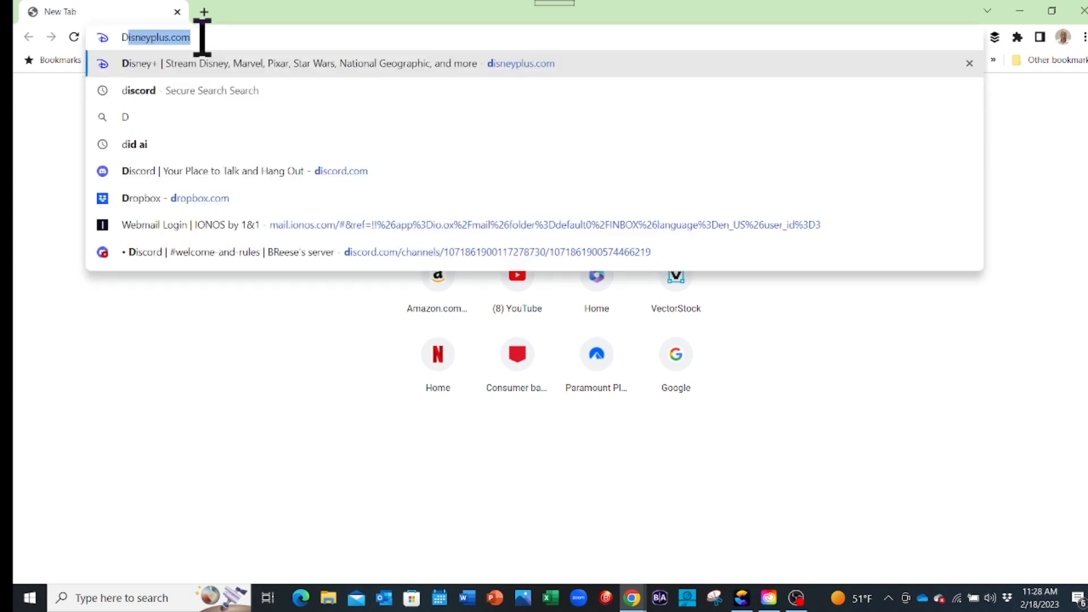
type("-")
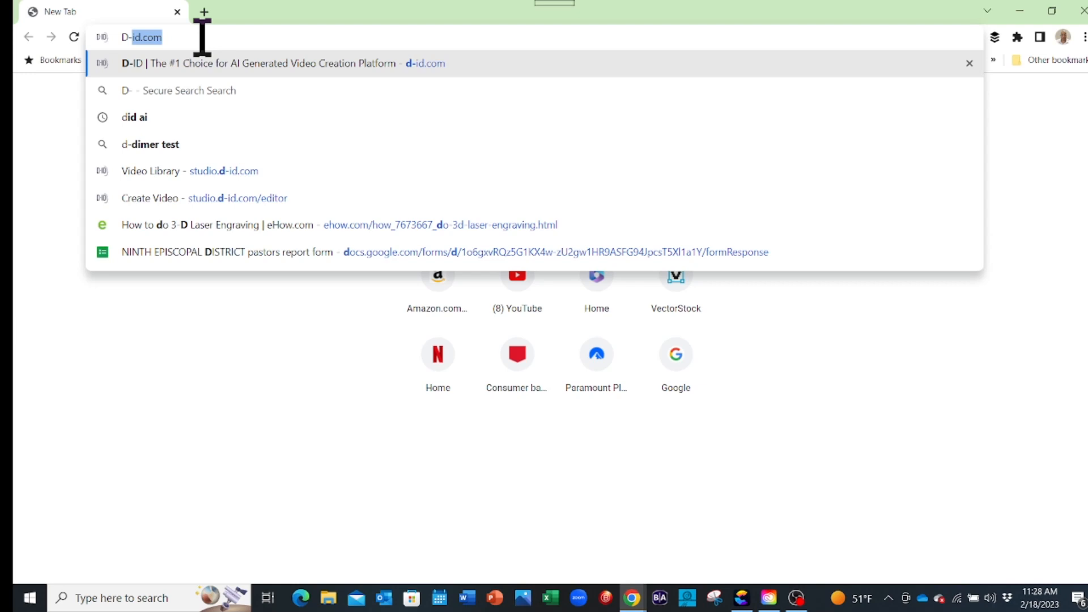
type("ID")
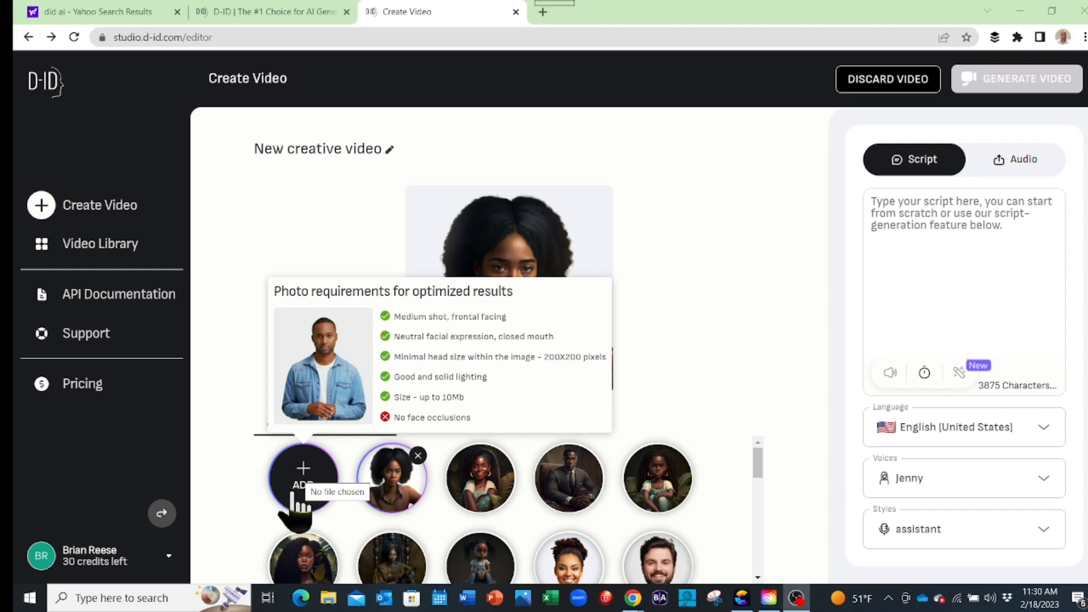
Add GREEN-SCREEN.jpg from the AI Generater folder on the T7 (G:) drive as the video's presenter.
left_click(293, 494)
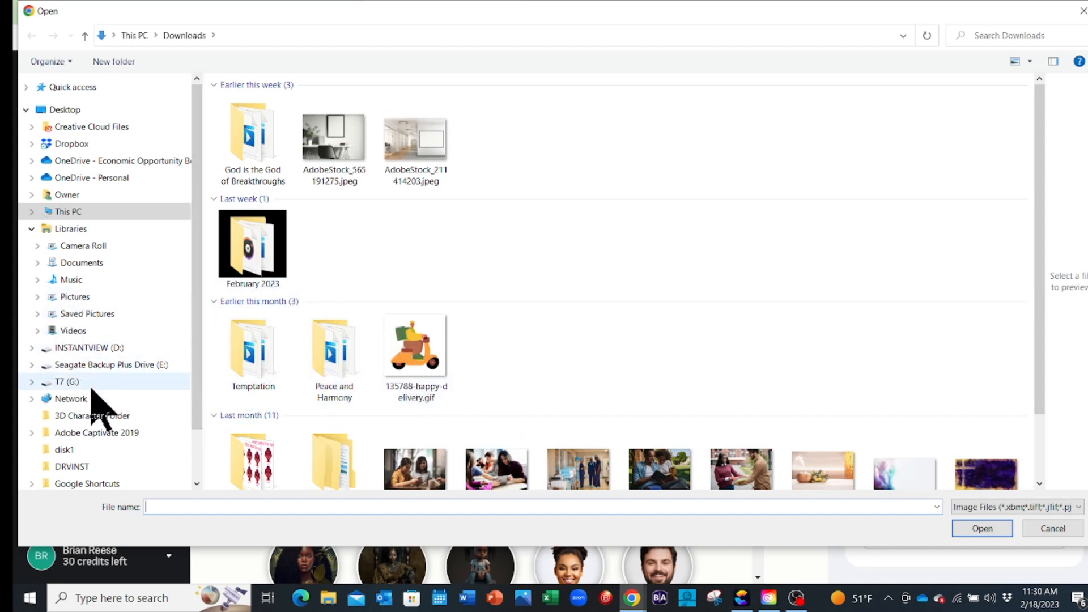
scroll(68, 479, "down", 2)
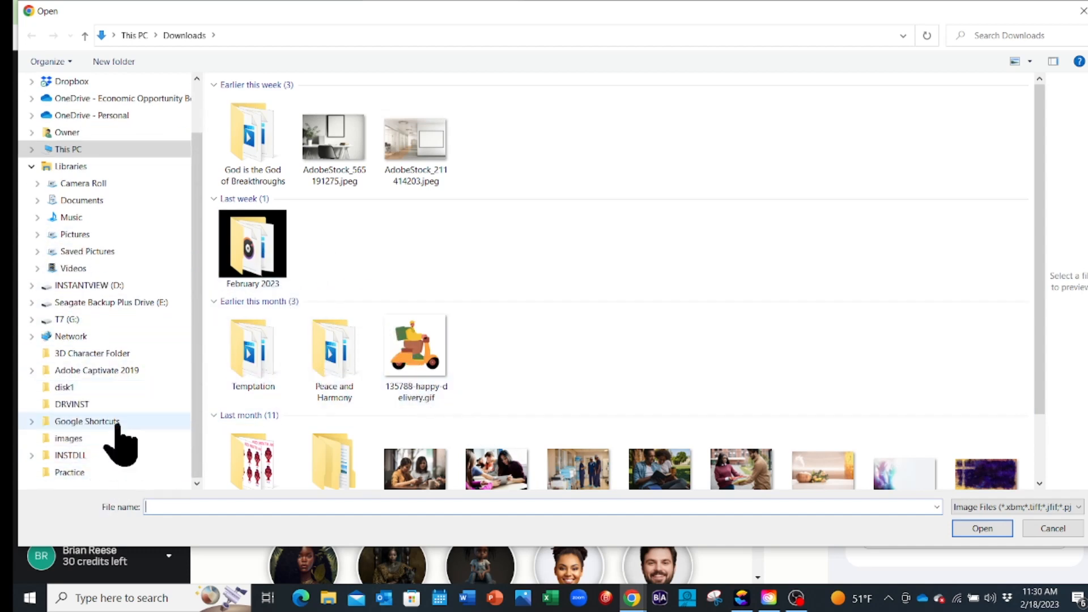
left_click(62, 320)
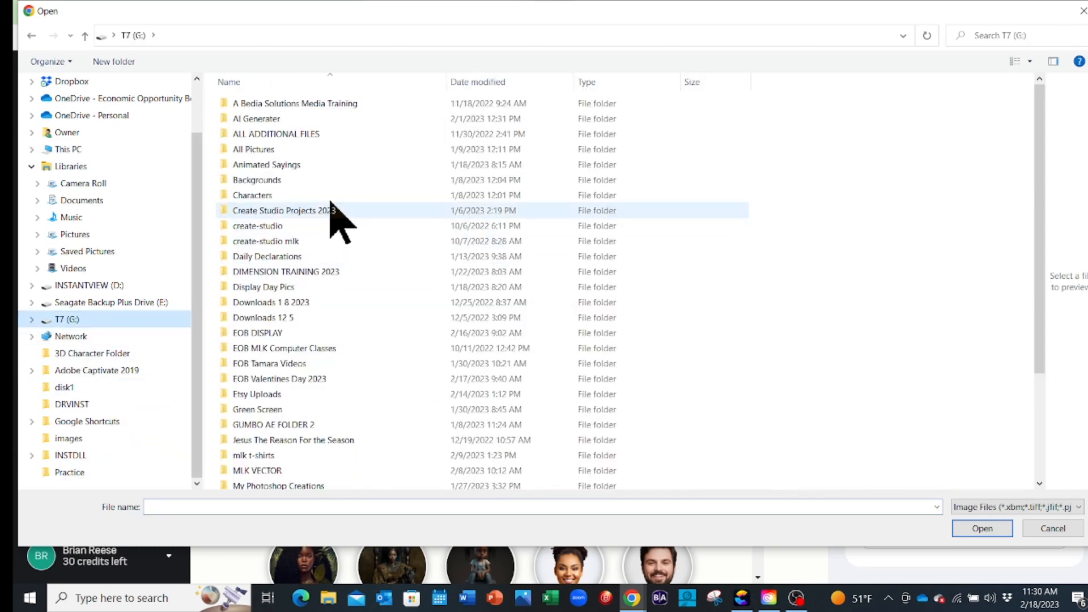
double_click(250, 121)
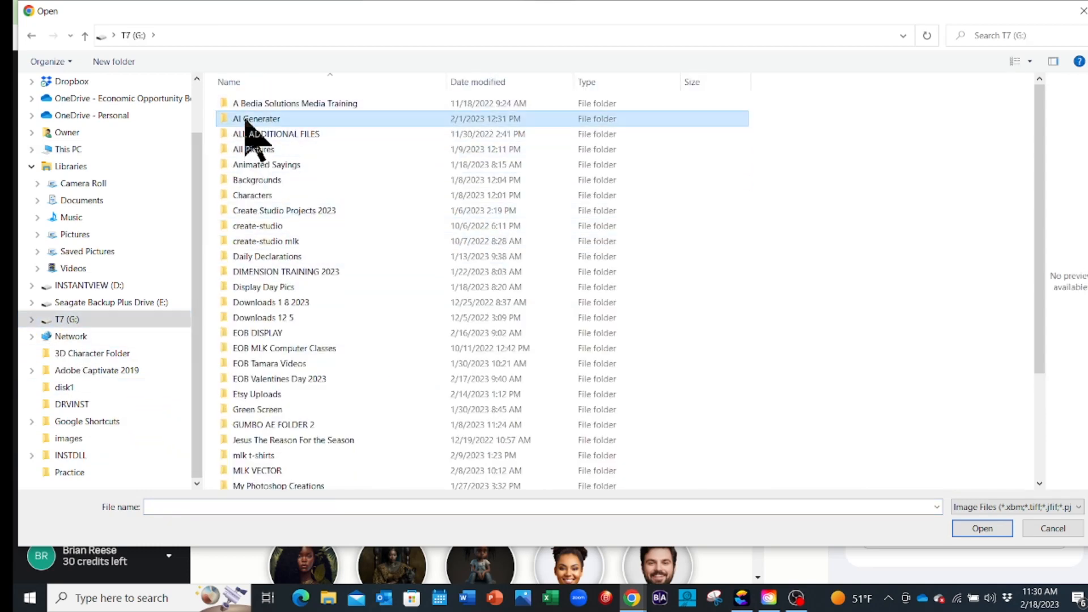
left_click(581, 479)
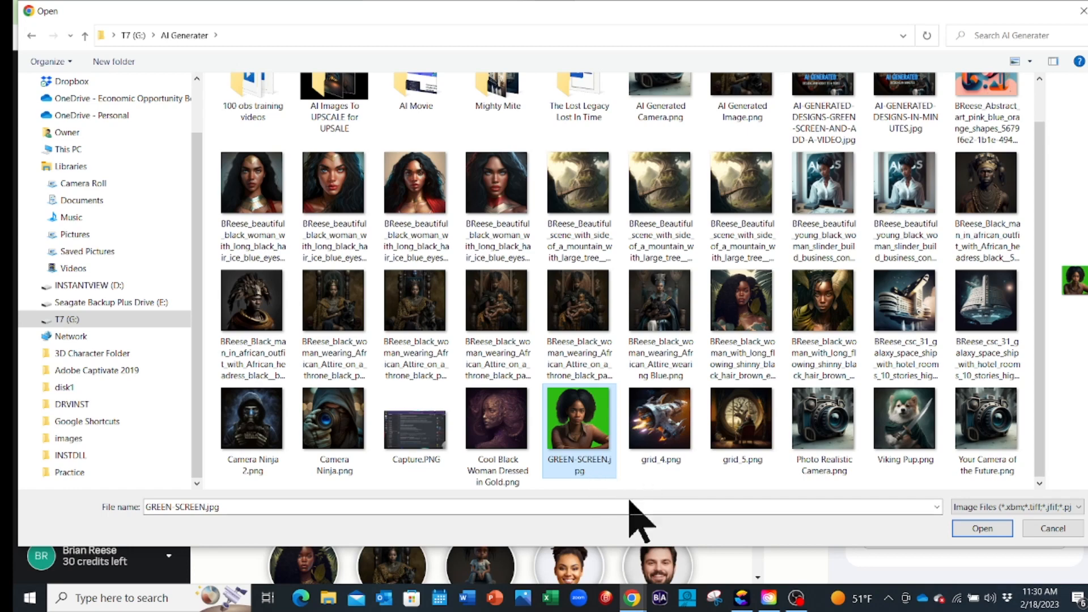
left_click(985, 530)
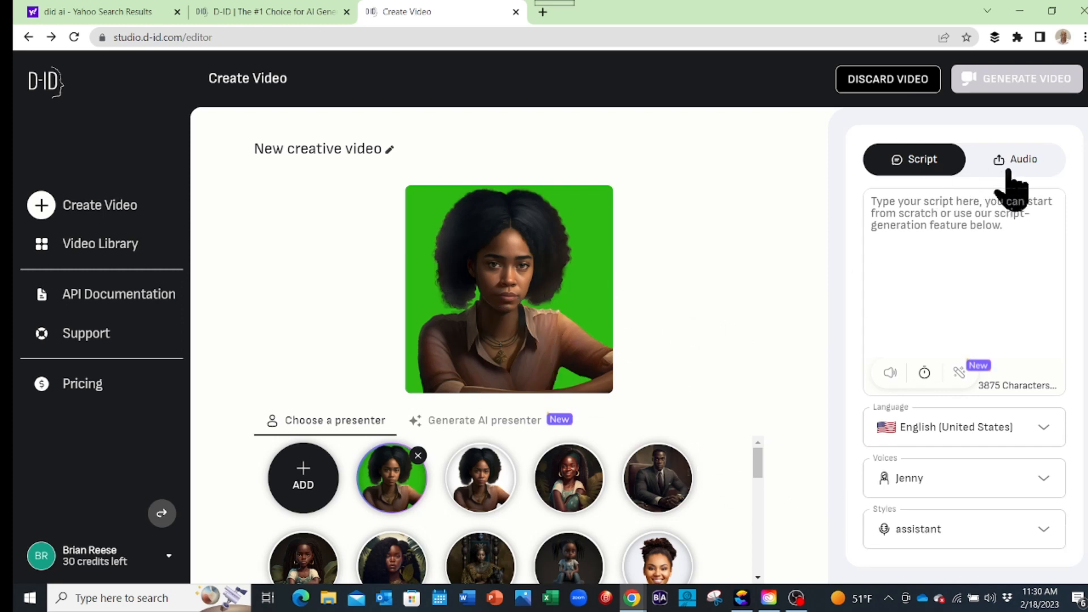
Open Speechelo in a new browser tab and replace the voice-over text with "THIS IS ONLY A PRACTICE.".
left_click(543, 13)
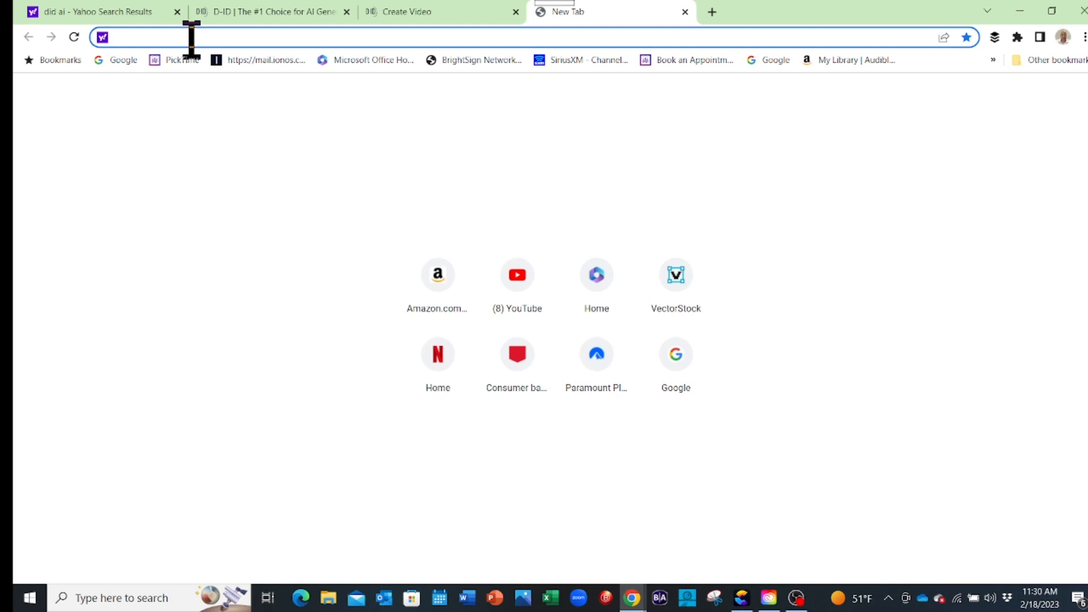
type("sp")
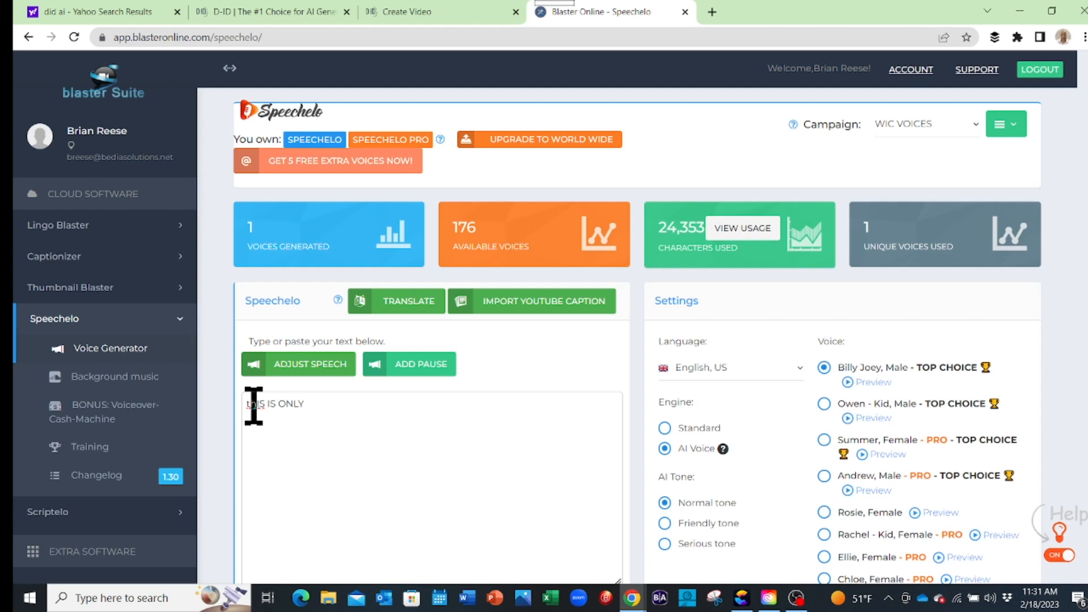
key("BackSpace")
key("BackSpace")
key("BackSpace")
key("BackSpace")
key("BackSpace")
key("BackSpace")
key("BackSpace")
key("BackSpace")
key("BackSpace")
key("BackSpace")
key("BackSpace")
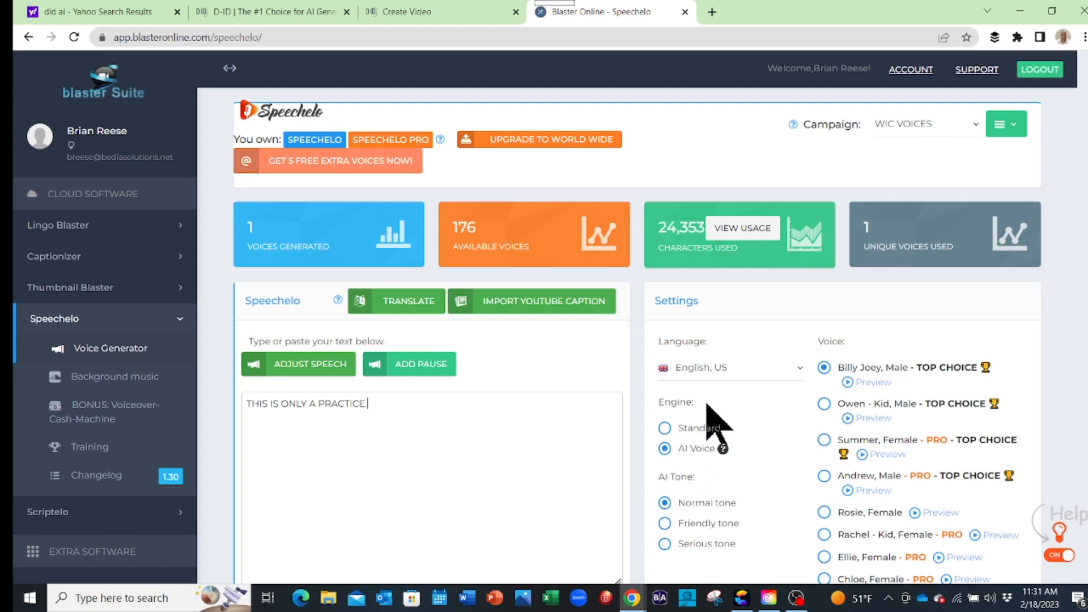
Select the female voice Summer and listen to a preview of the voice-over.
scroll(714, 420, "down", 3)
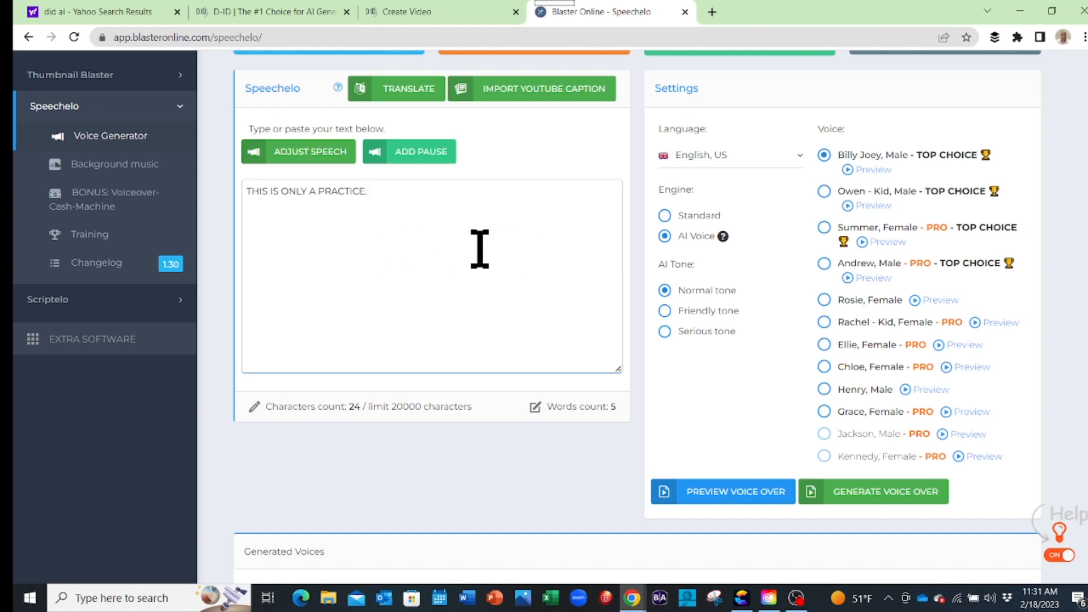
left_click(824, 227)
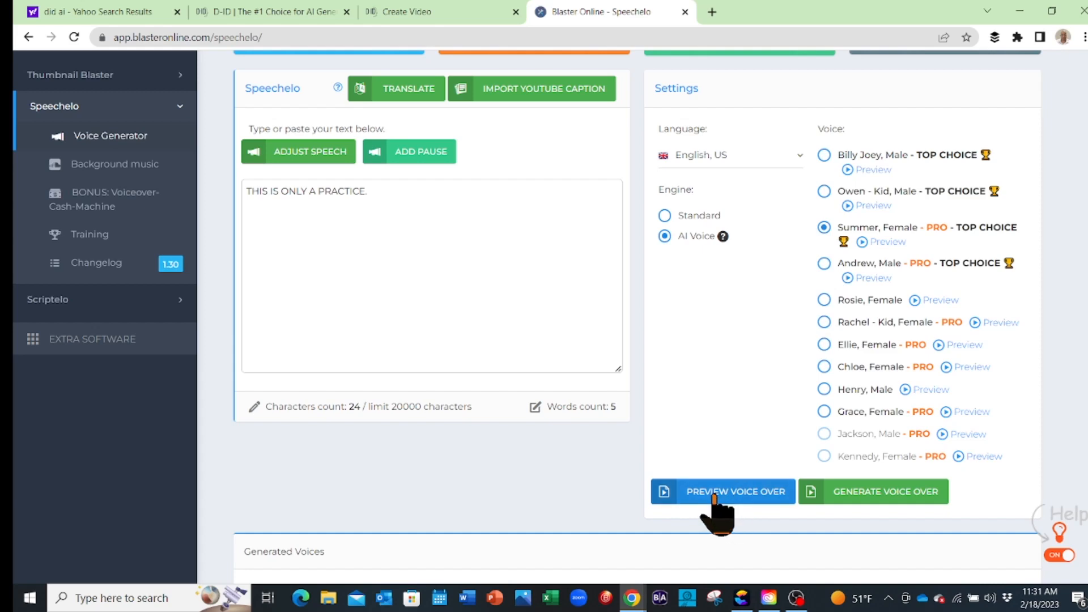
left_click(714, 495)
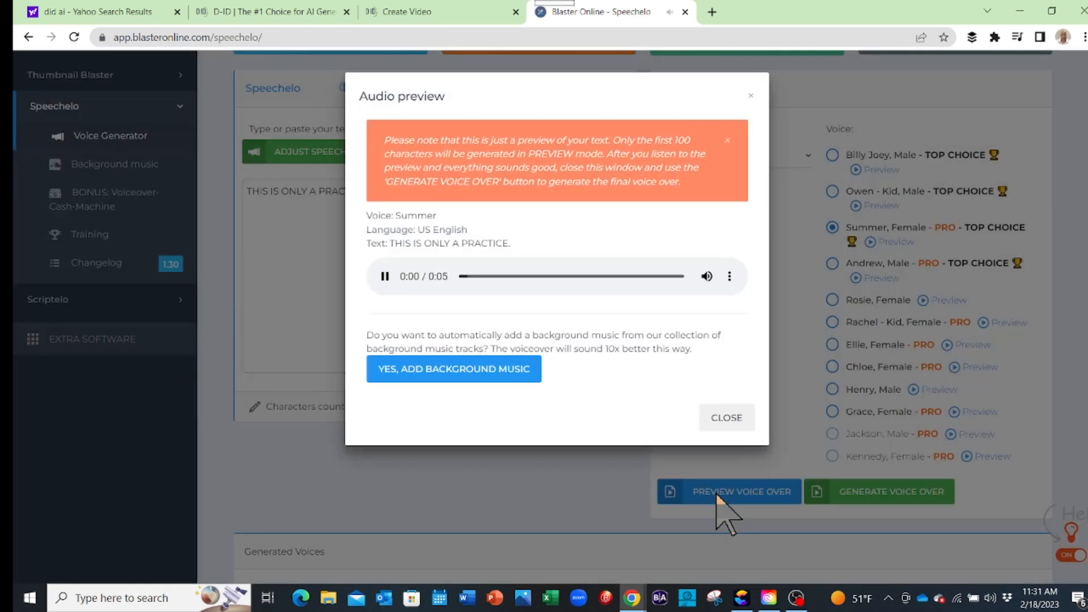
left_click(716, 492)
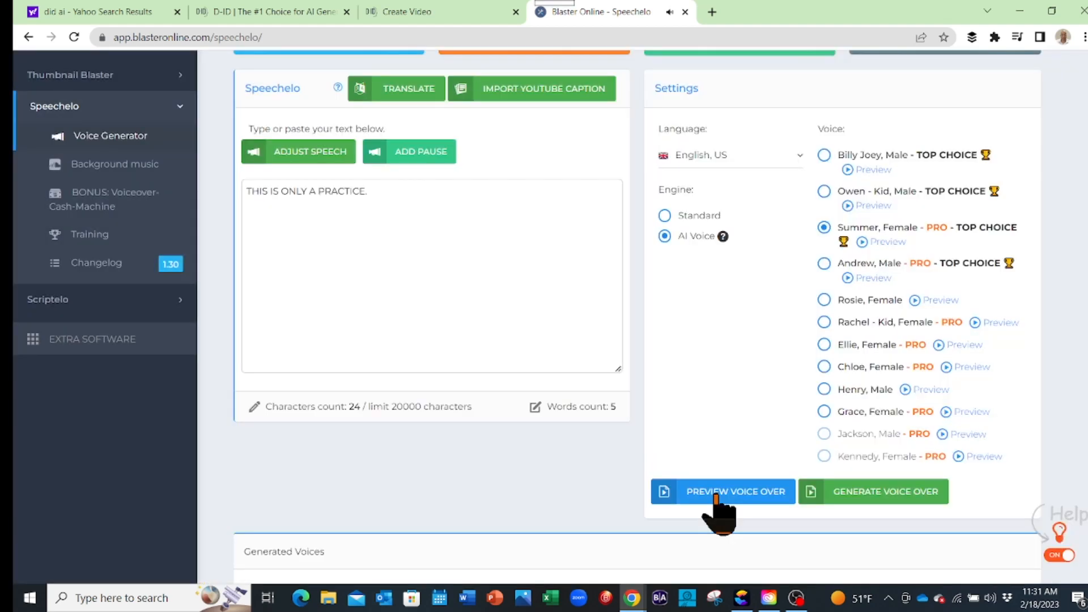
Choose the female voice Rosie, preview the voice-over with it and close the audio preview.
left_click(823, 301)
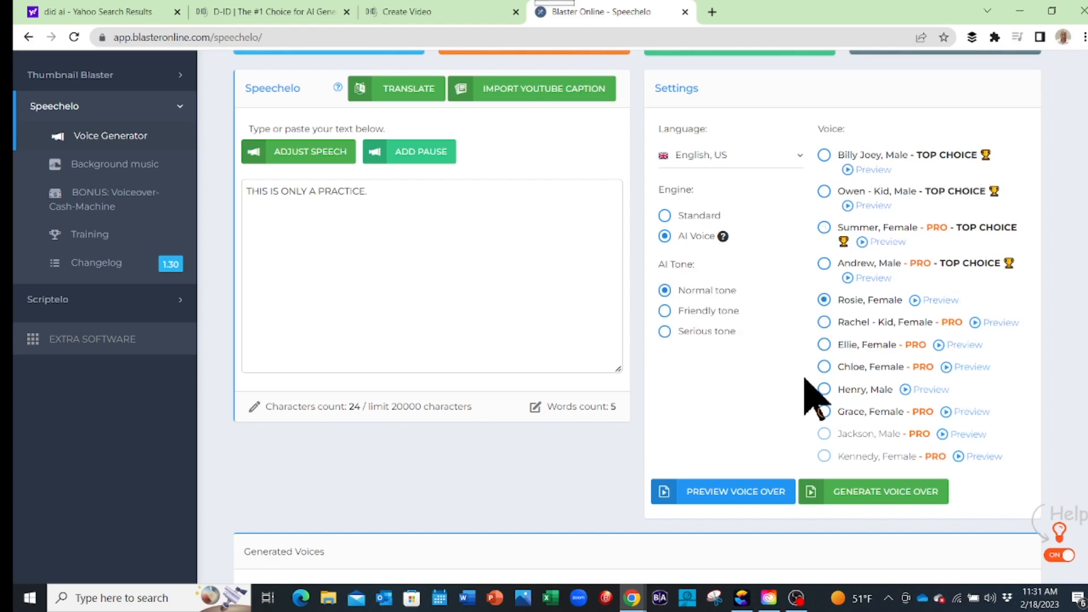
left_click(693, 491)
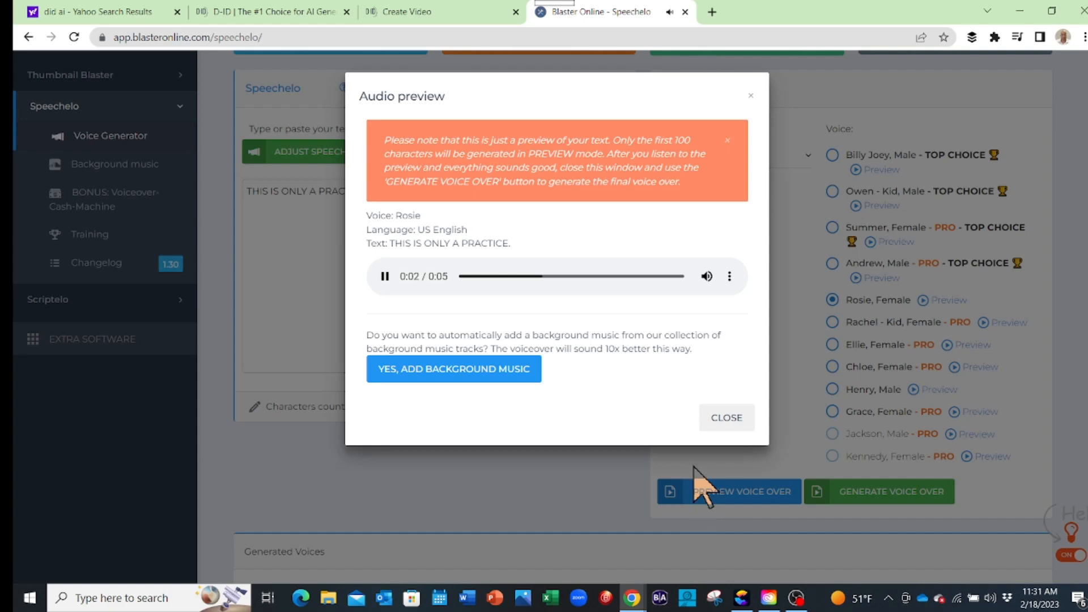
left_click(727, 419)
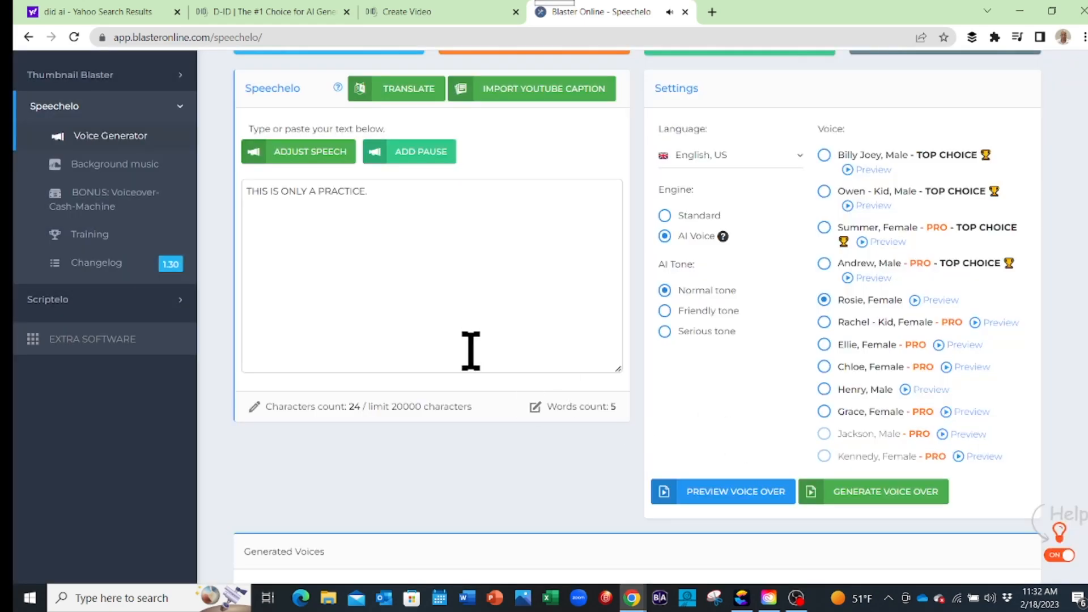
Generate the final voice-over and download the "THIS IS ONLY A PRACTICE." recording without background music.
left_click(866, 502)
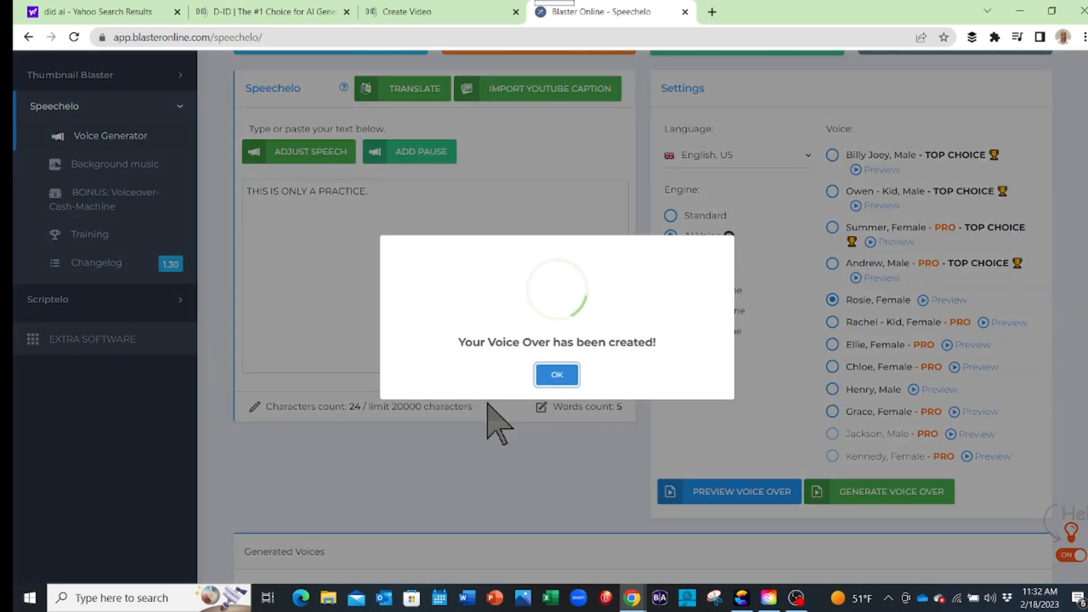
left_click(557, 375)
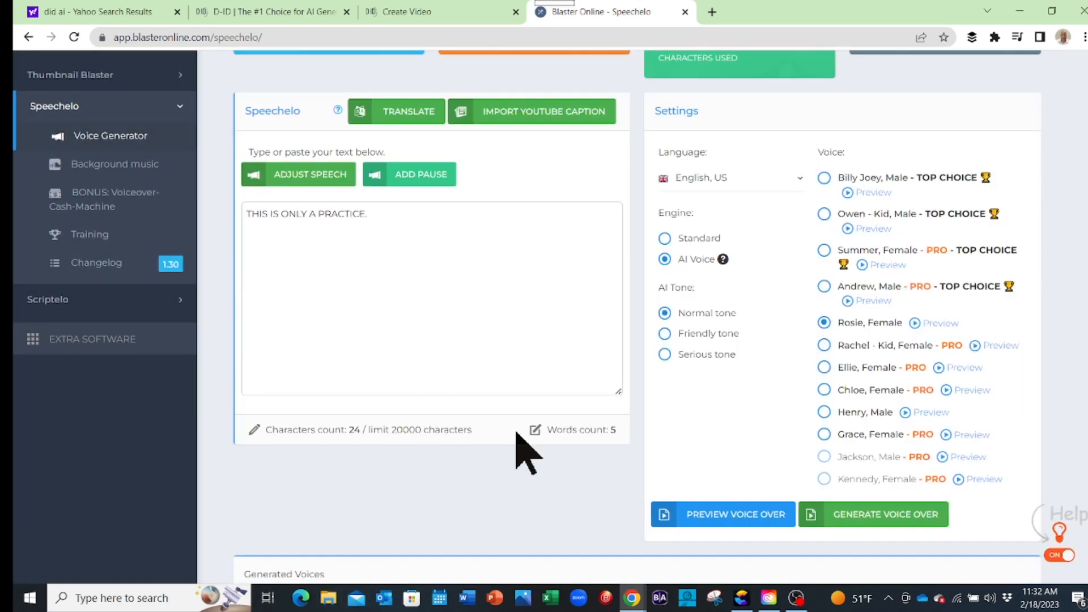
scroll(499, 510, "down", 6)
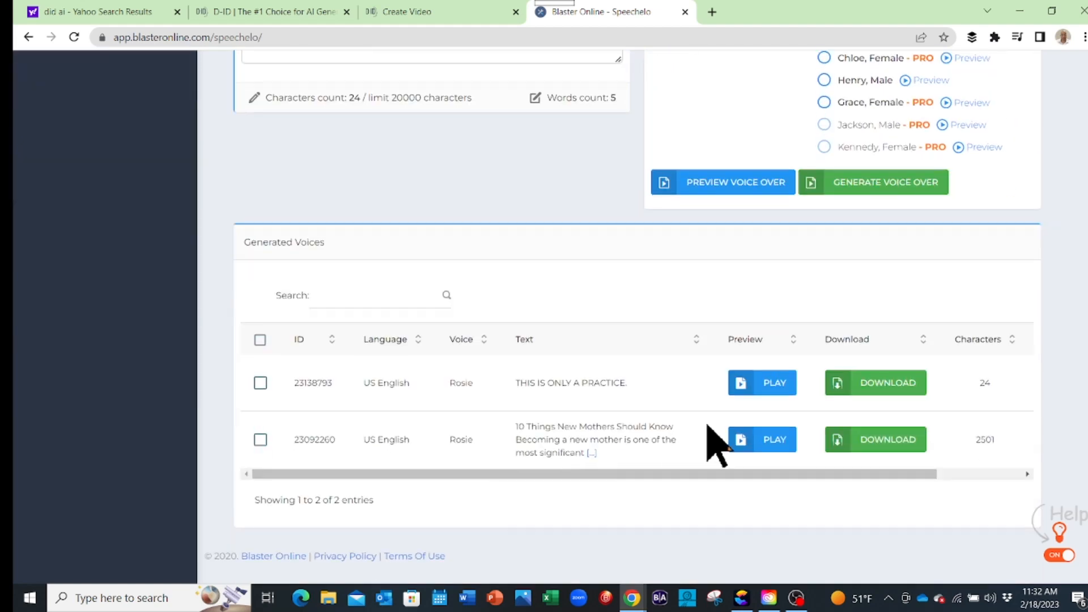
left_click(873, 385)
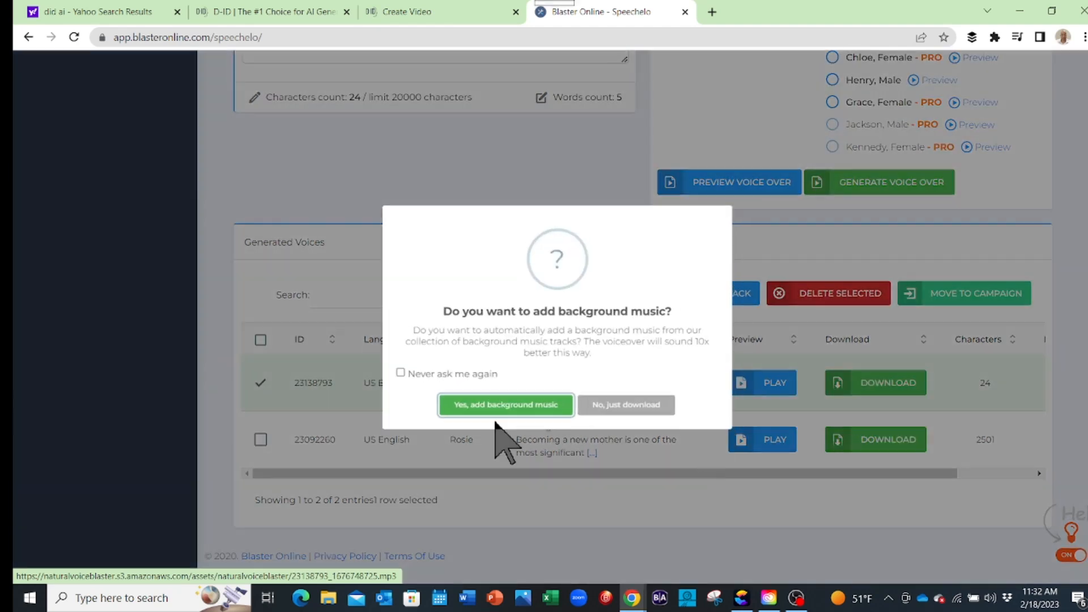
left_click(612, 409)
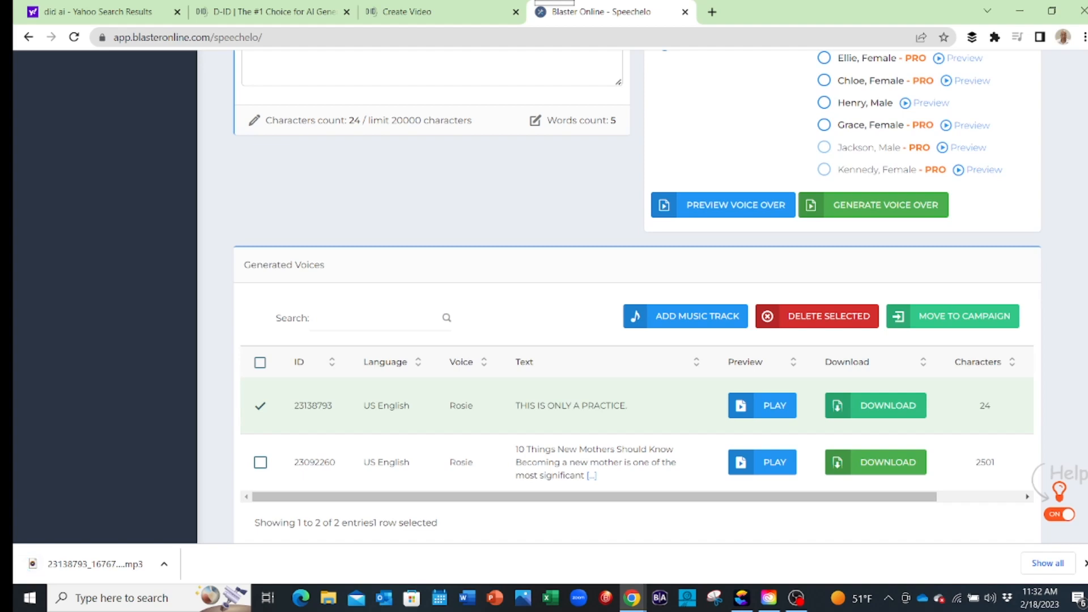
Return to the D-ID video editor and upload 23138793_1676748725.mp3 from Downloads as the presenter's audio.
left_click(406, 12)
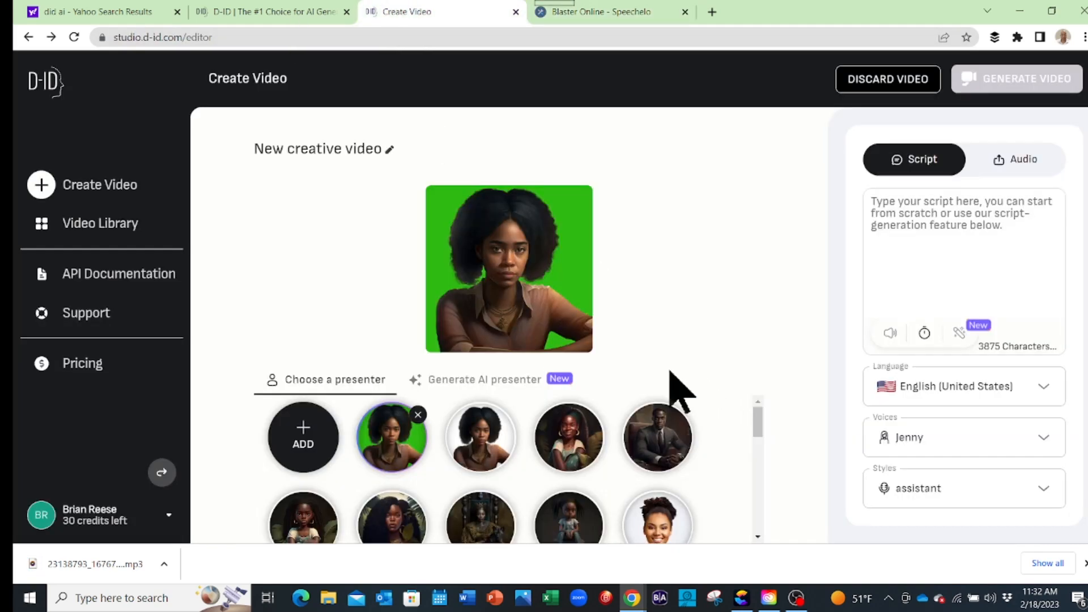
left_click(1023, 165)
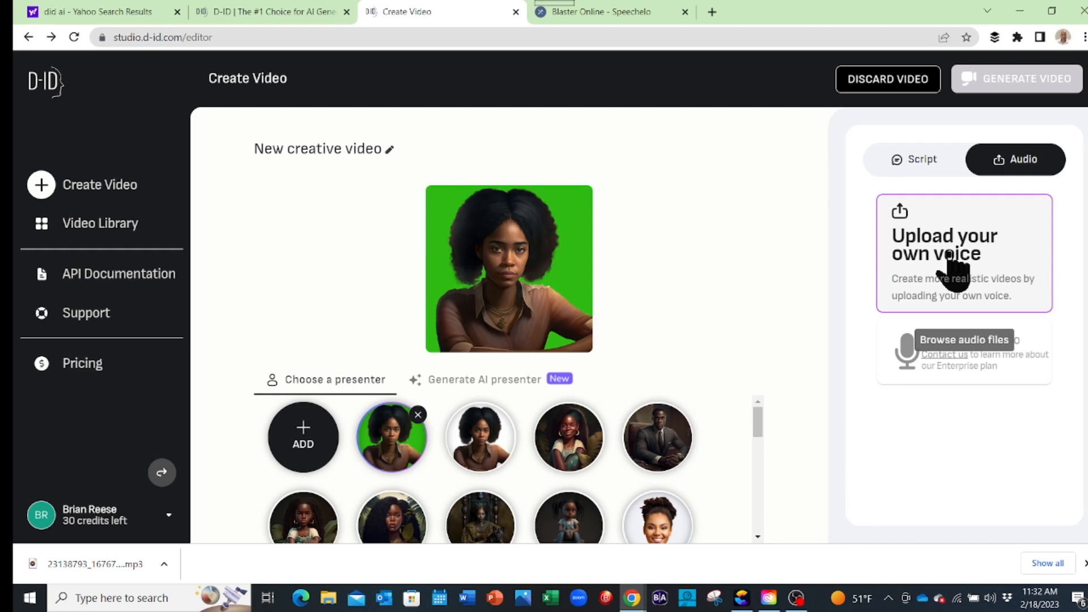
left_click(949, 255)
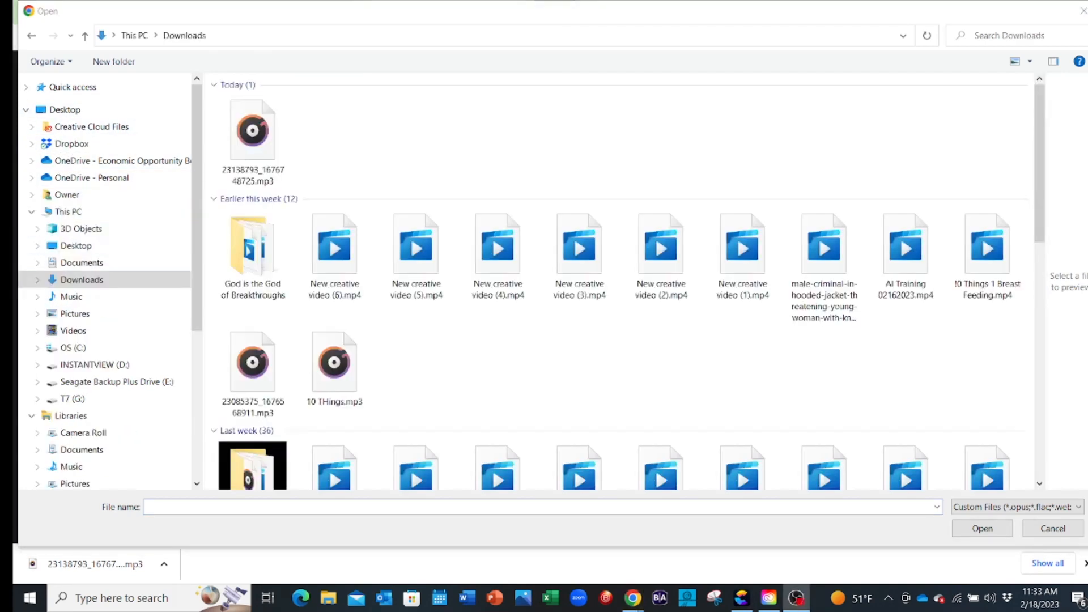
left_click(255, 165)
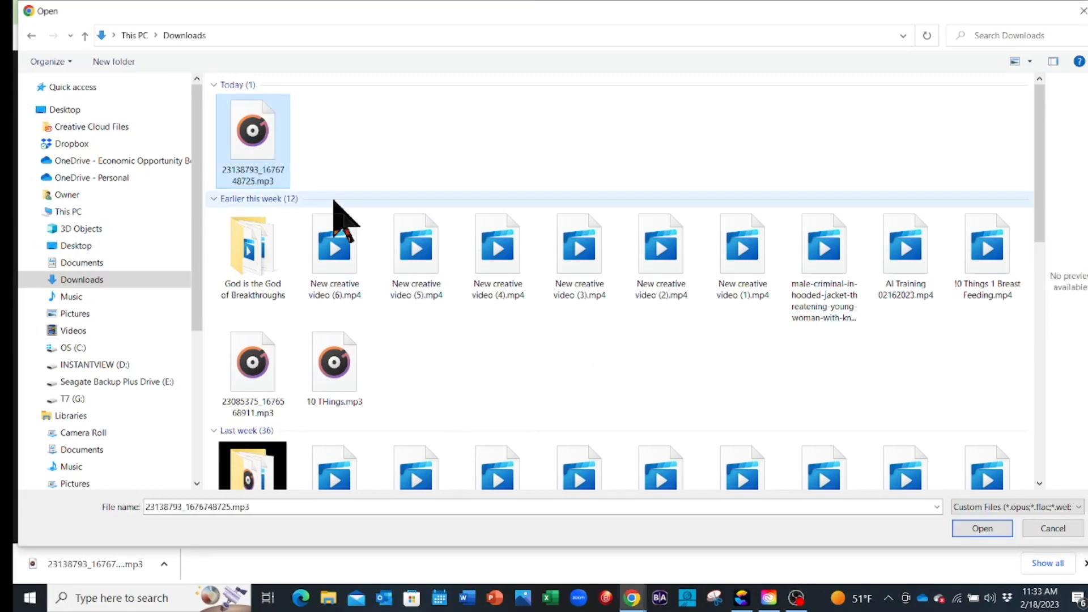
left_click(982, 529)
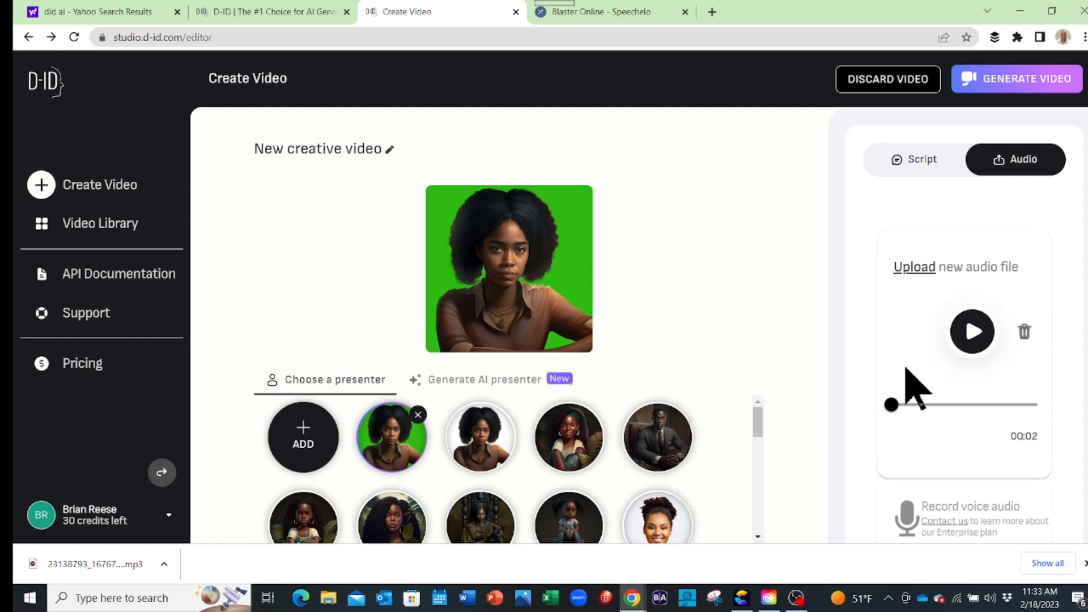
Generate the talking video of the green-screen presenter and play it from the Video Library.
left_click(997, 85)
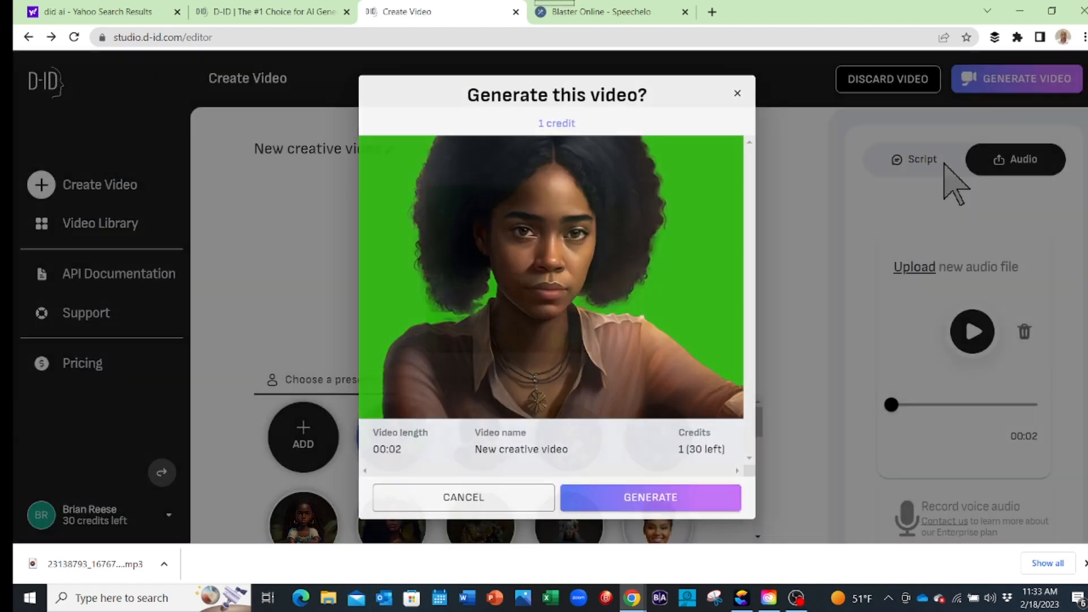
left_click(618, 501)
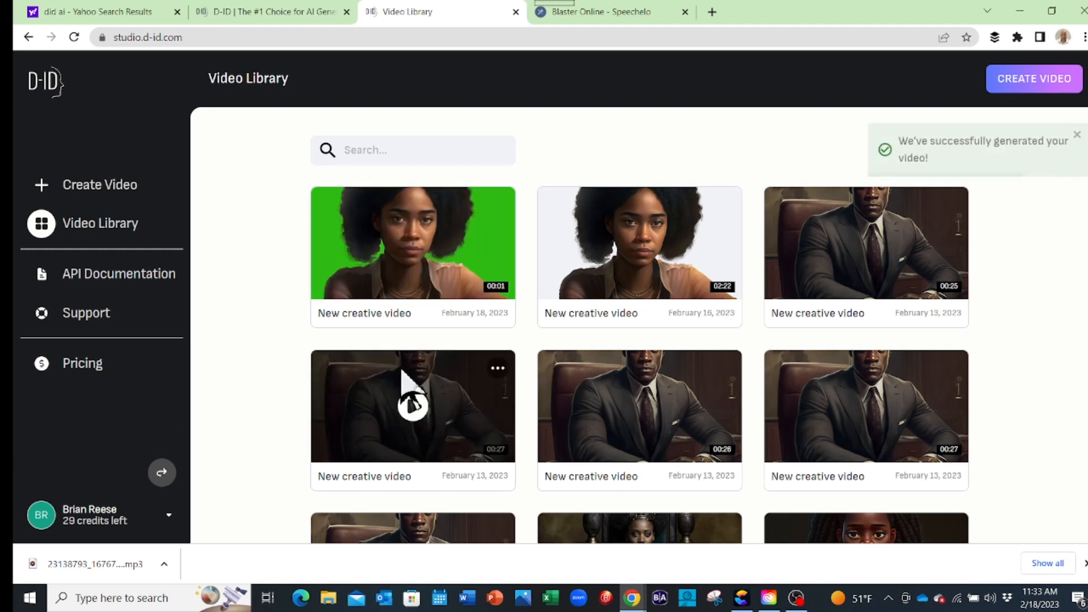
mouse_move(405, 247)
left_click(408, 248)
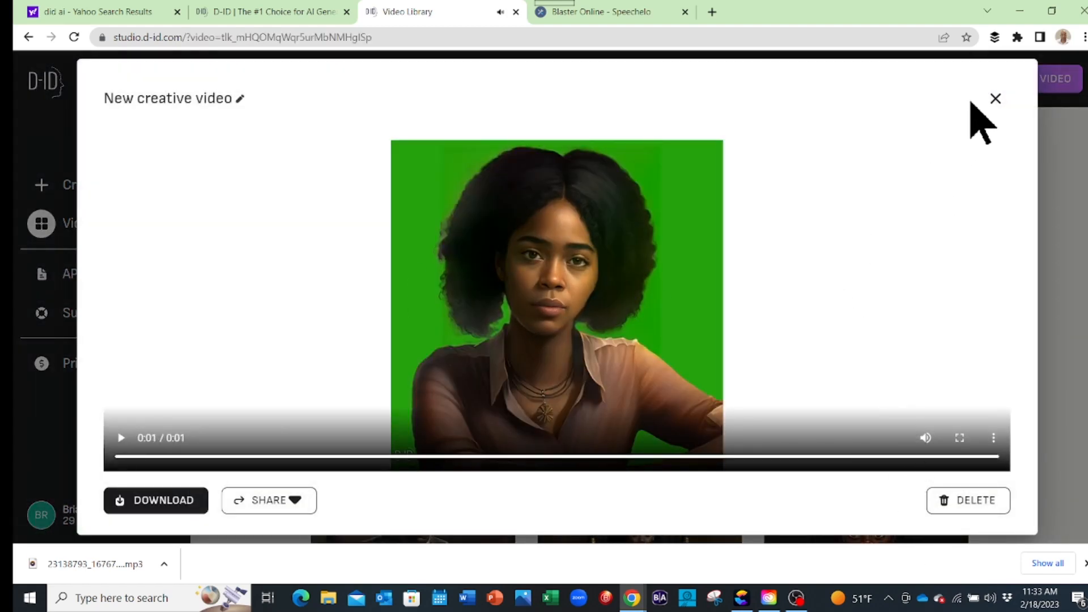
Download the generated green-screen video and close its player.
left_click(135, 502)
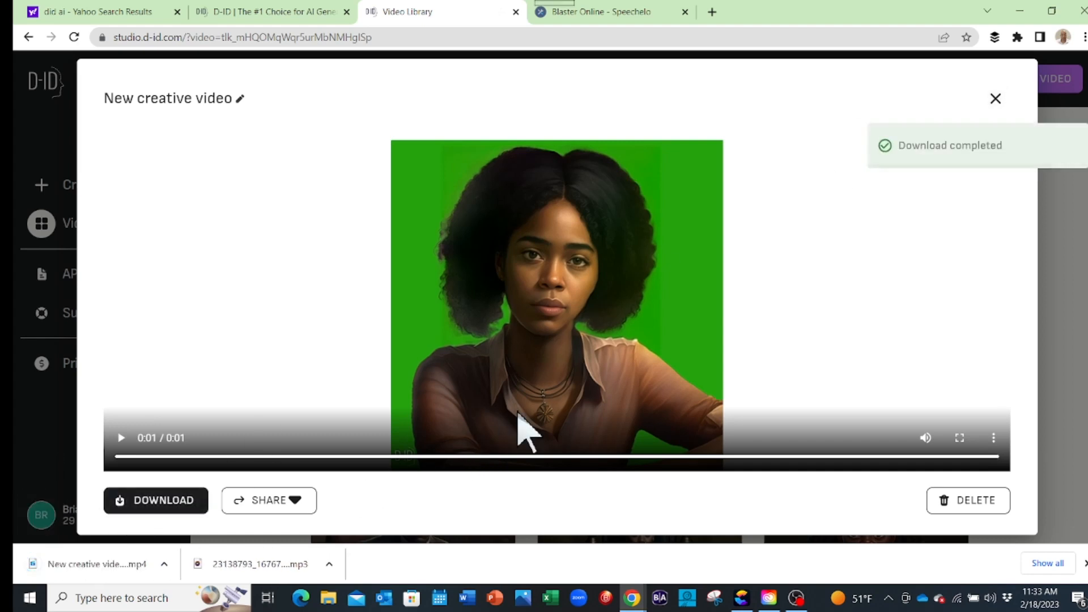
left_click(996, 101)
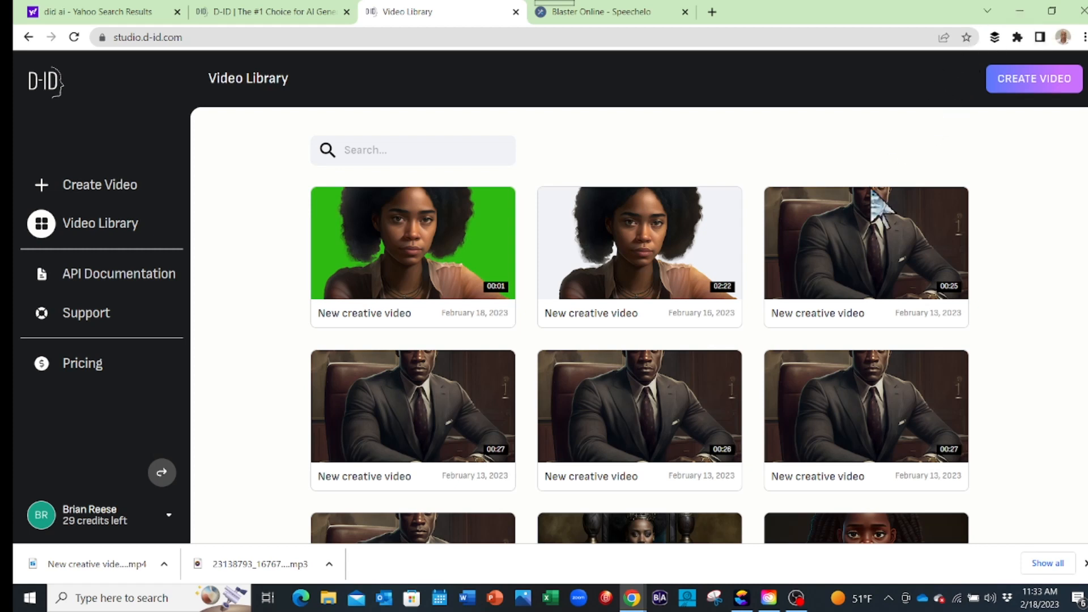
mouse_move(441, 267)
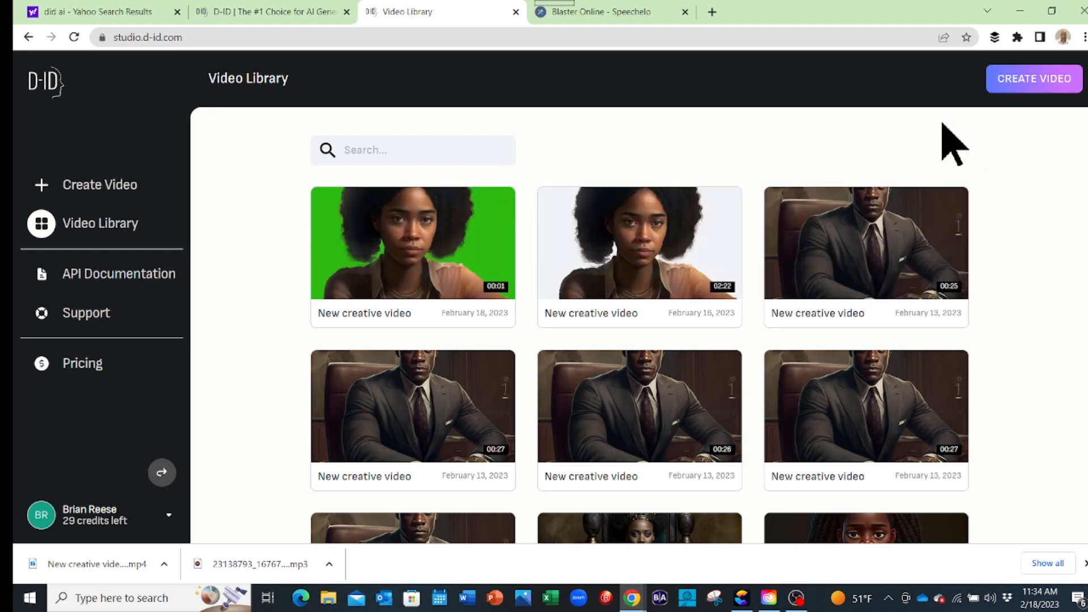
Minimize the browser, launch Movavi Video Suite 23 from the desktop and start a new video editing project.
left_click(1021, 11)
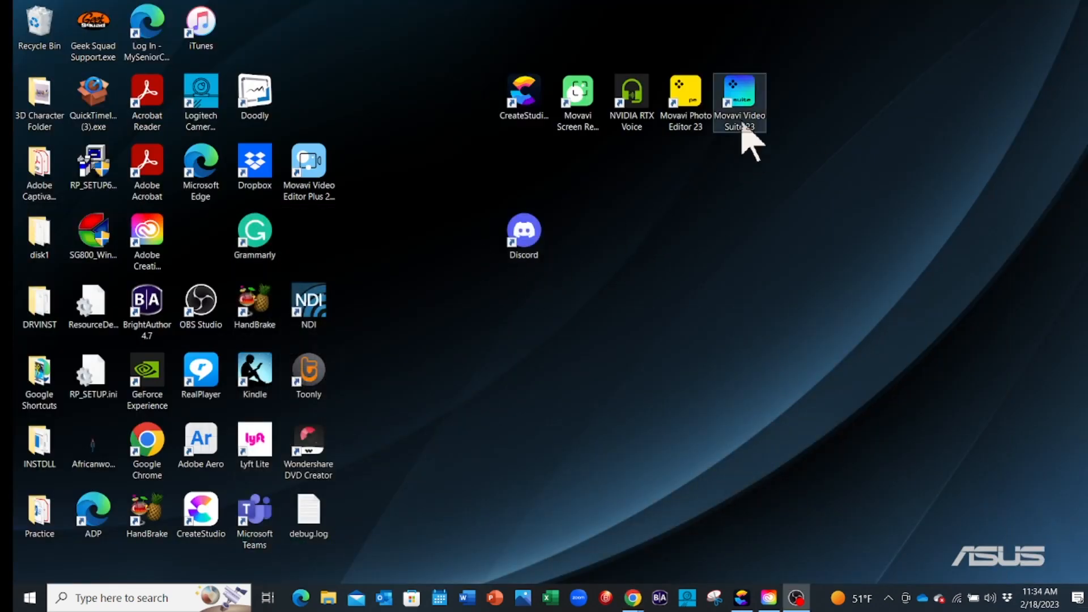
double_click(740, 91)
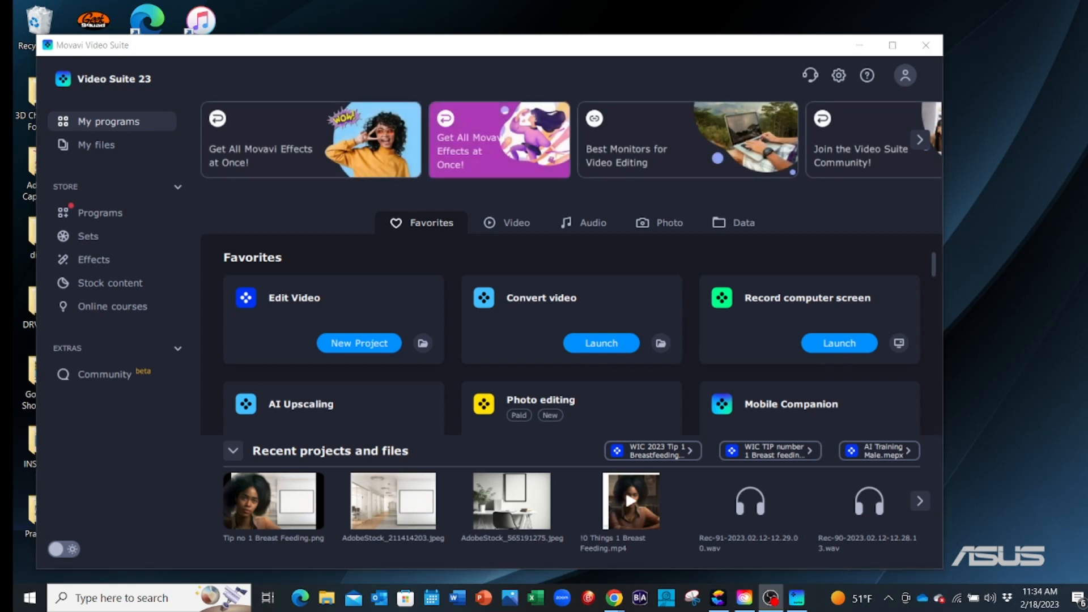
left_click(359, 343)
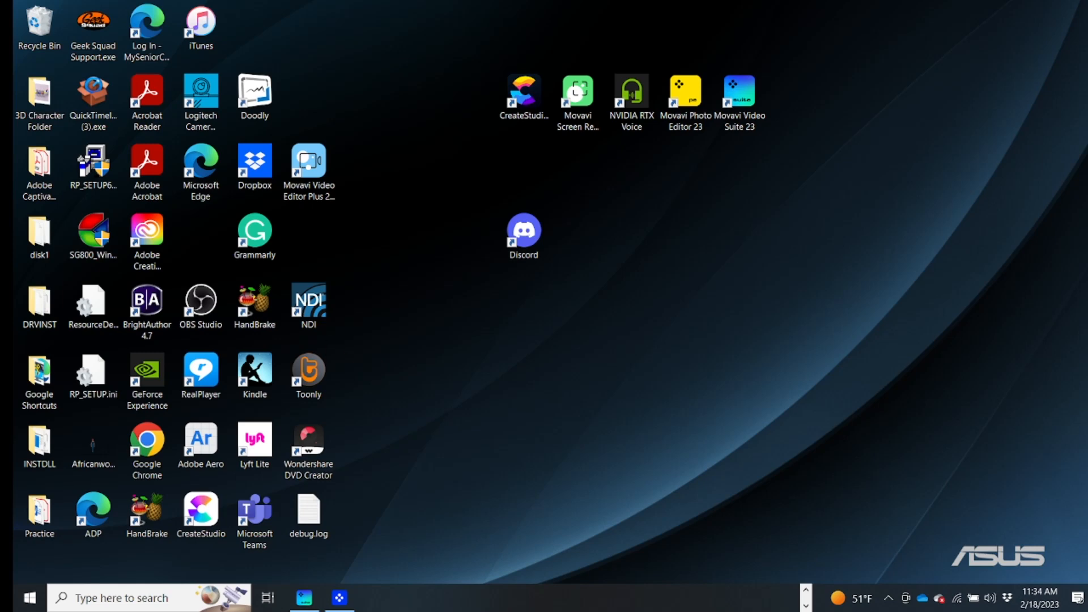
Import New creative video (7).mp4 from Downloads and place it on the timeline, leaving the project's 16:9 aspect ratio unchanged.
left_click_drag(13, 13, 536, 220)
double_click(537, 220)
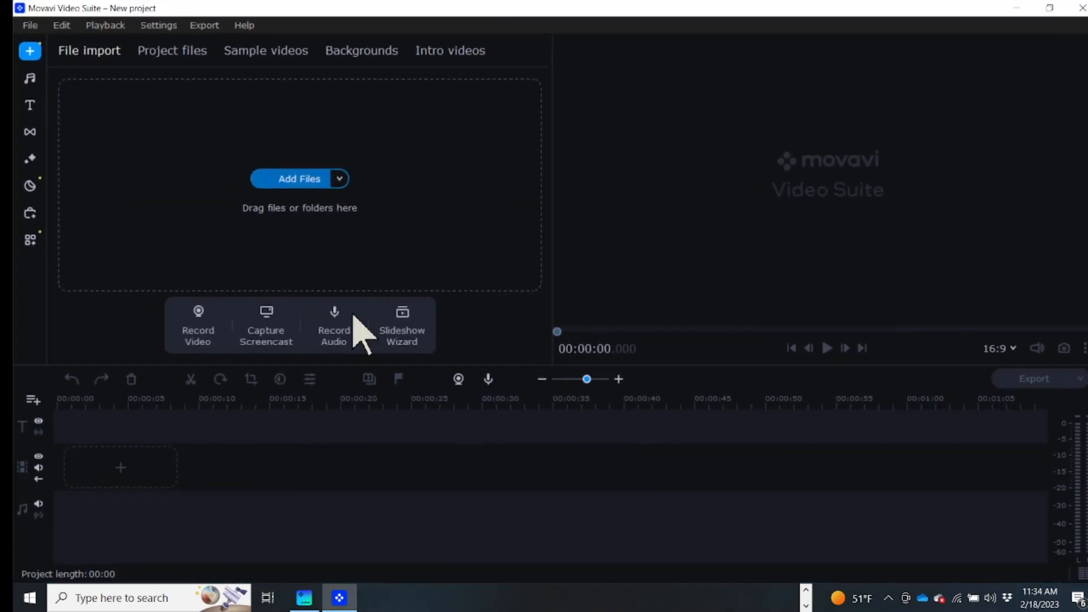
left_click(296, 179)
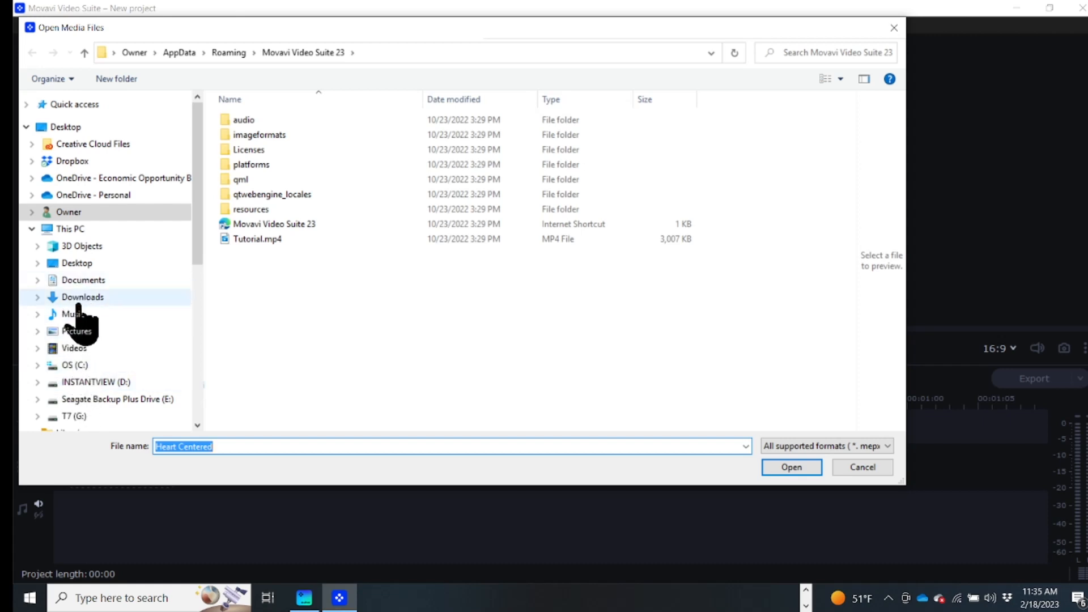
left_click(104, 296)
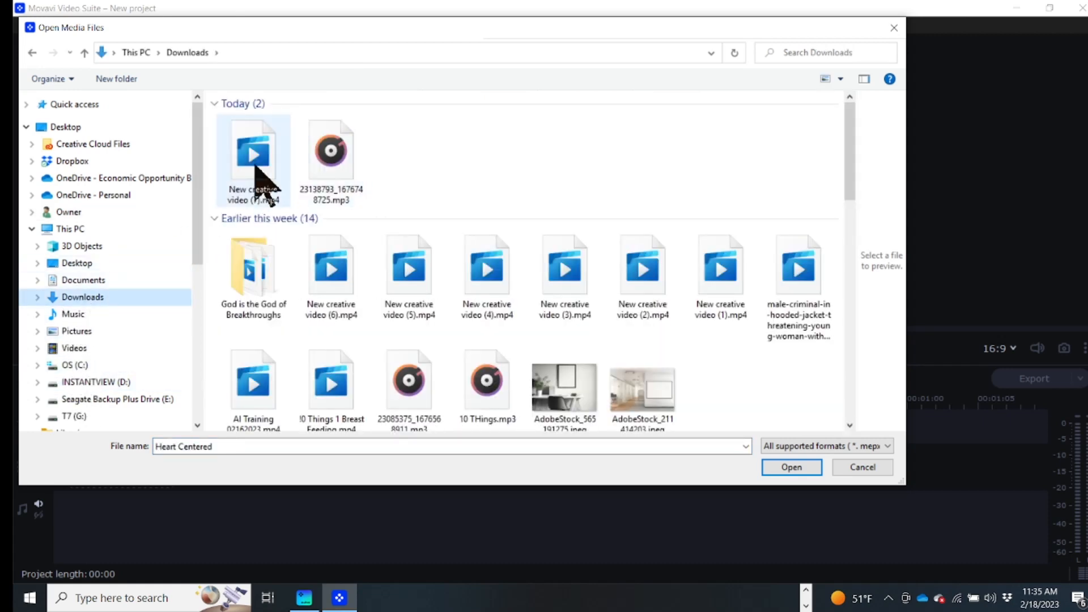
left_click(265, 185)
left_click(792, 467)
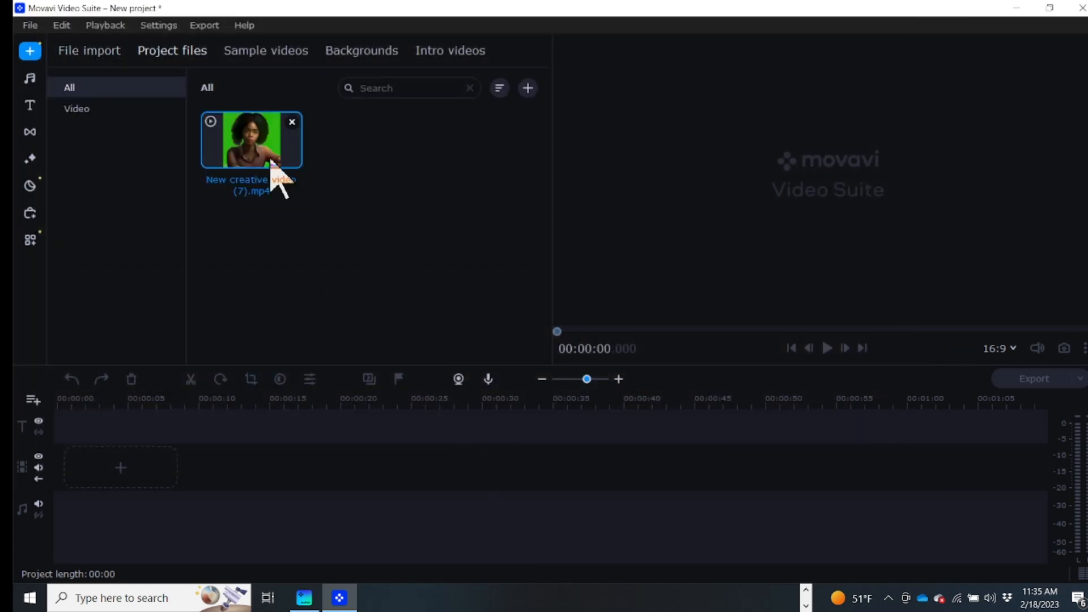
left_click_drag(255, 165, 232, 459)
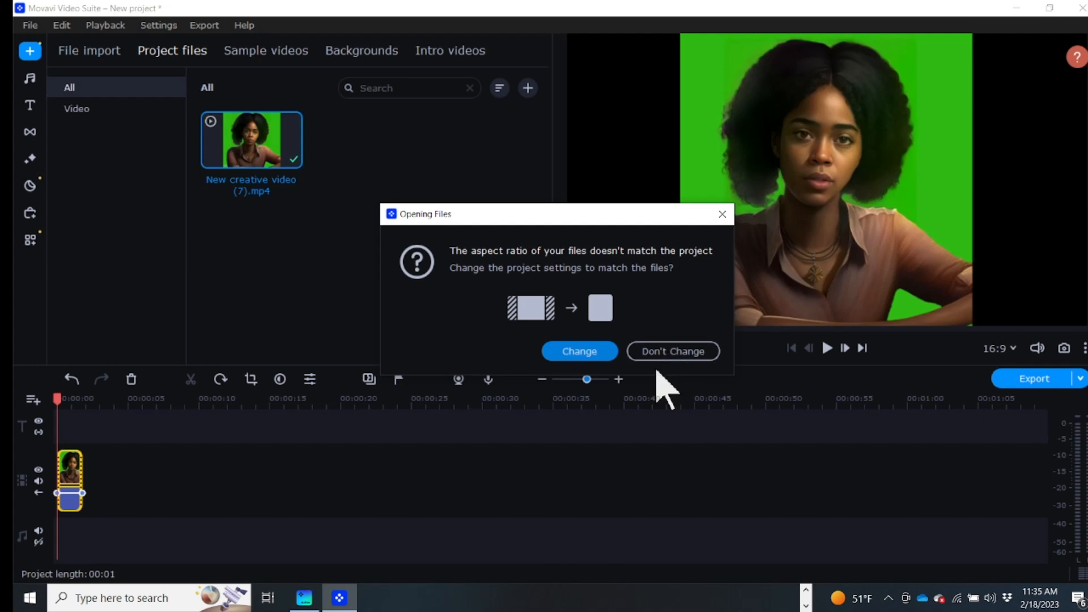
left_click(672, 352)
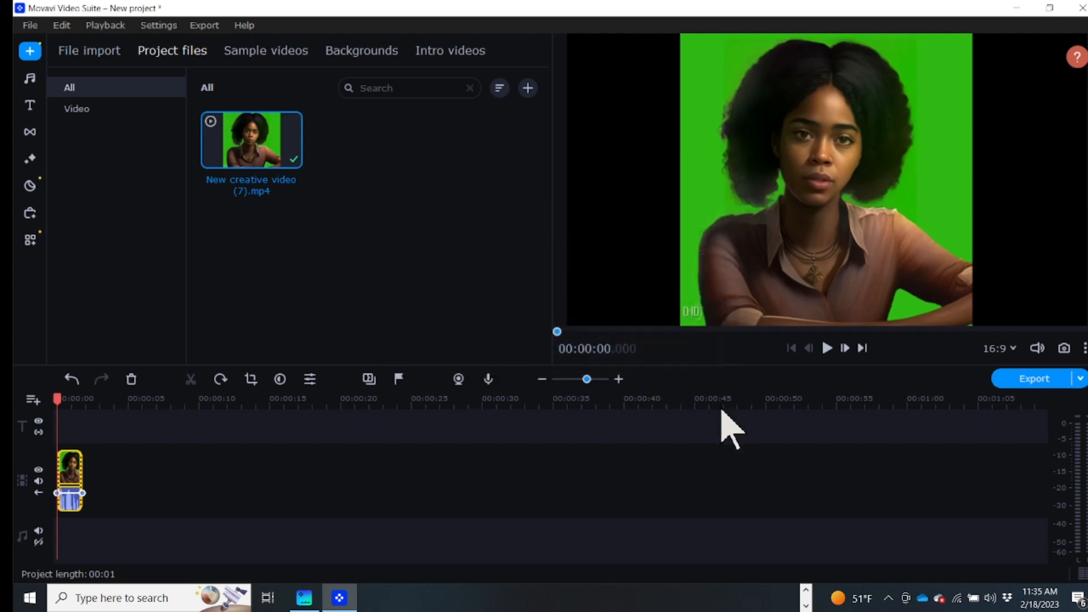
Add an extra video track and an extra audio track to the timeline.
left_click(31, 400)
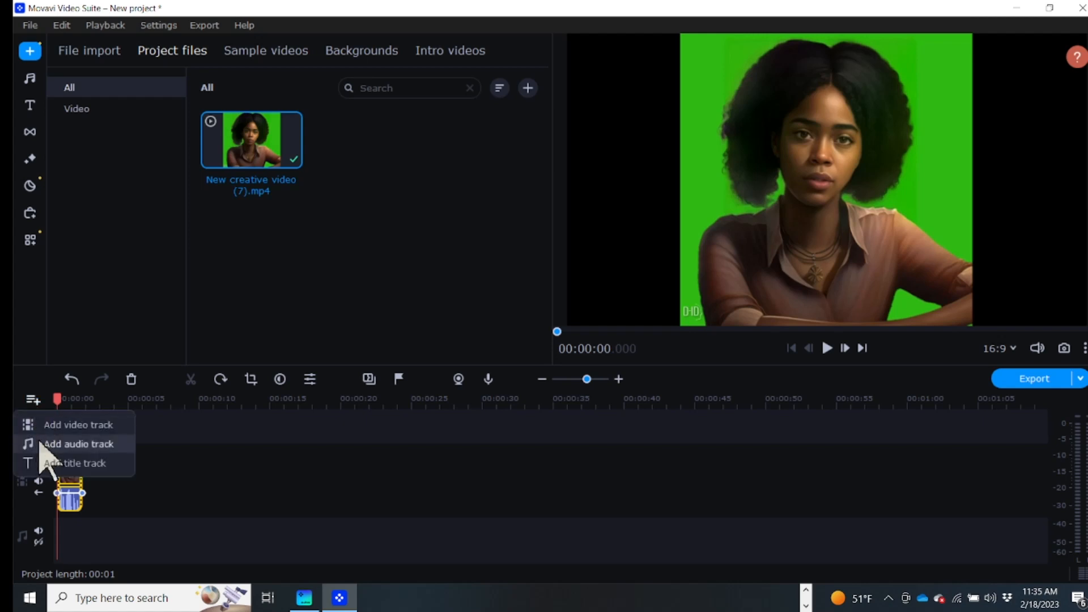
left_click(67, 427)
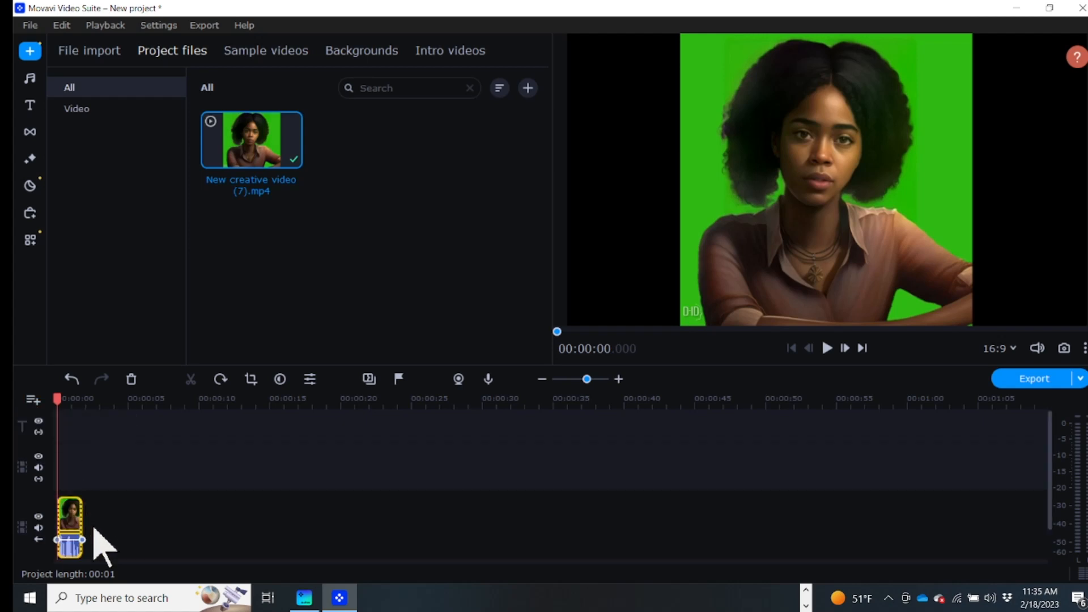
left_click(32, 400)
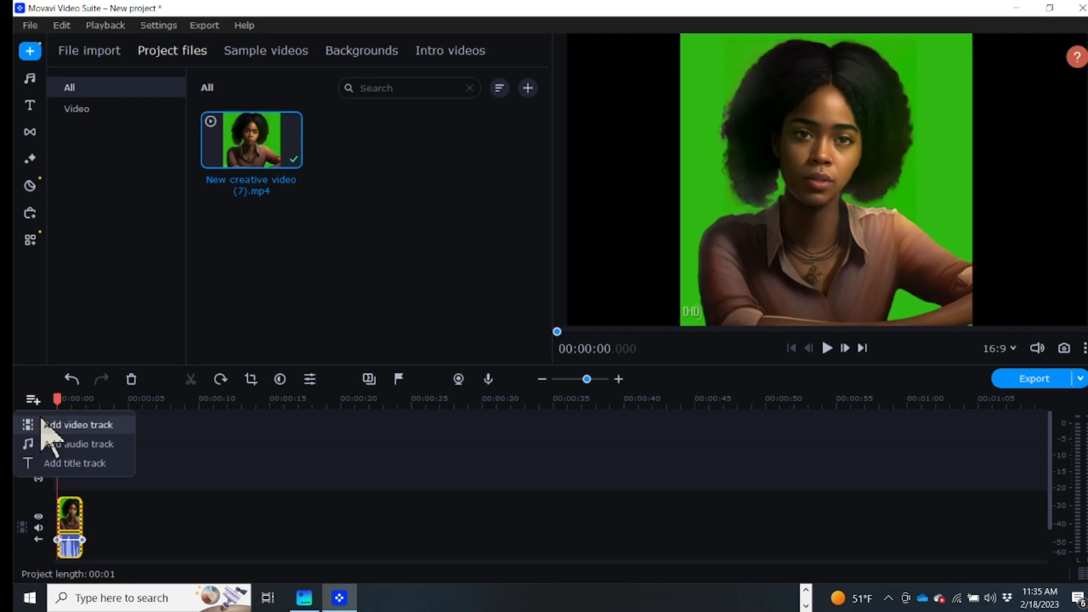
left_click(85, 445)
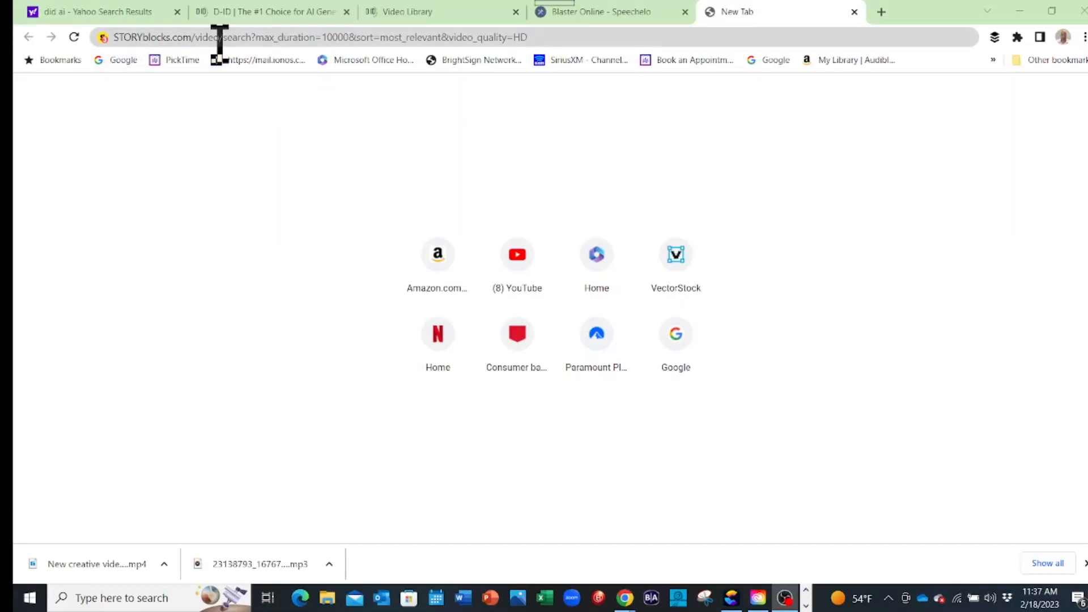
Switch to the browser, open Storyblocks' HD video search page and search the stock footage for OFFICE.
left_click(565, 41)
key("Return")
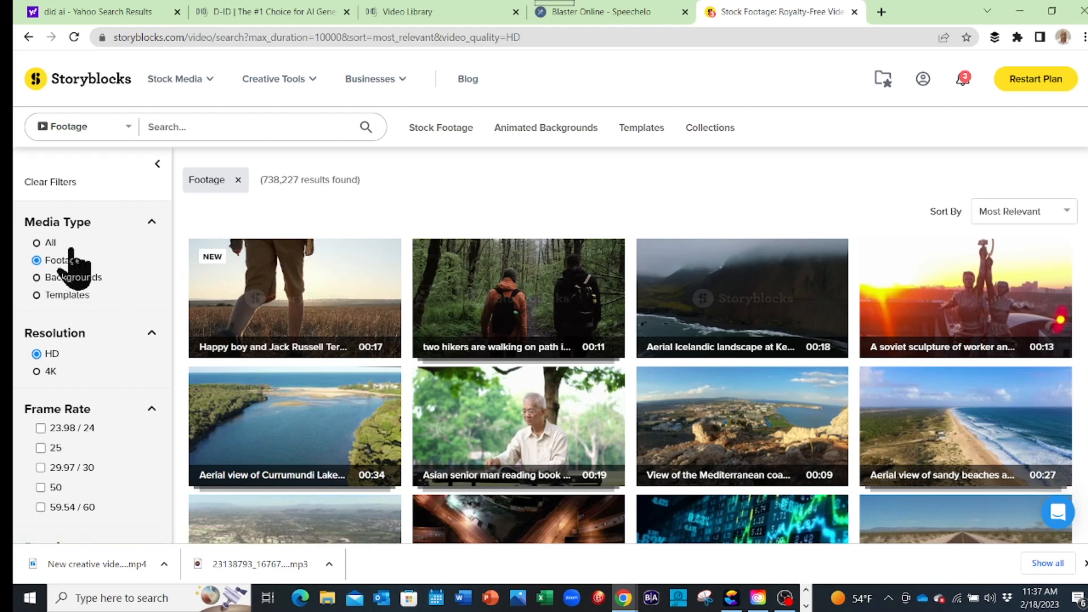
left_click(186, 128)
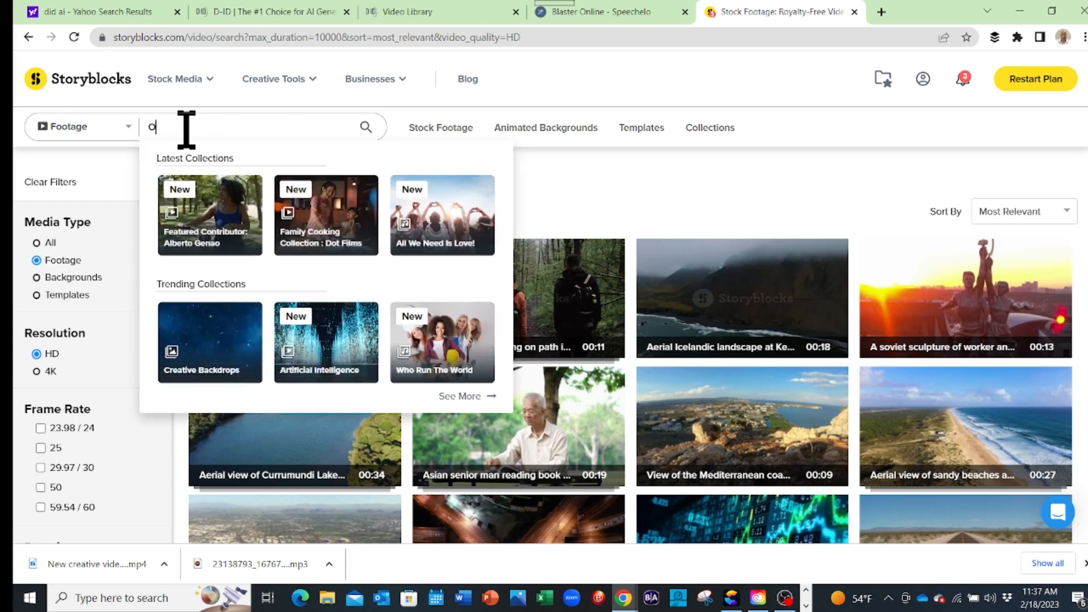
type("OFFICE")
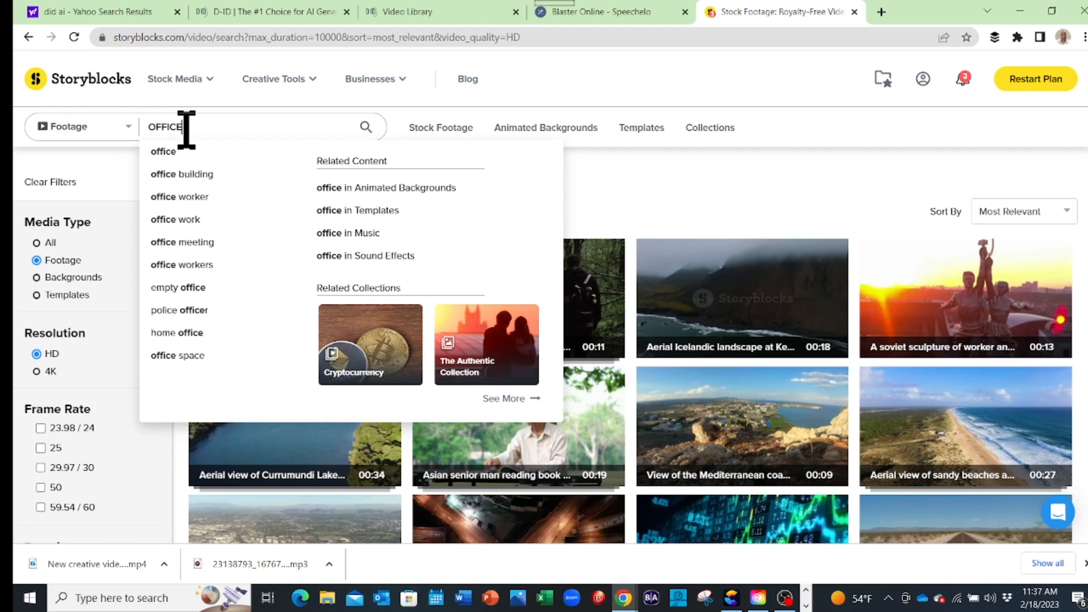
key("Return")
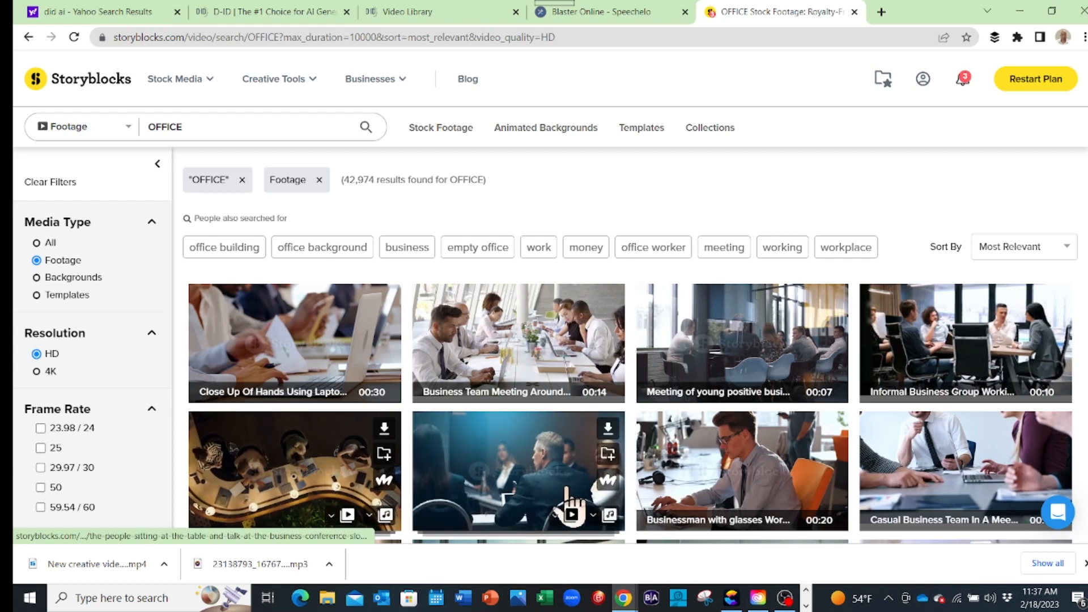
Download the footage of happy colleagues talking in a coworking space in HDMP4 (h264) format.
scroll(674, 502, "down", 3)
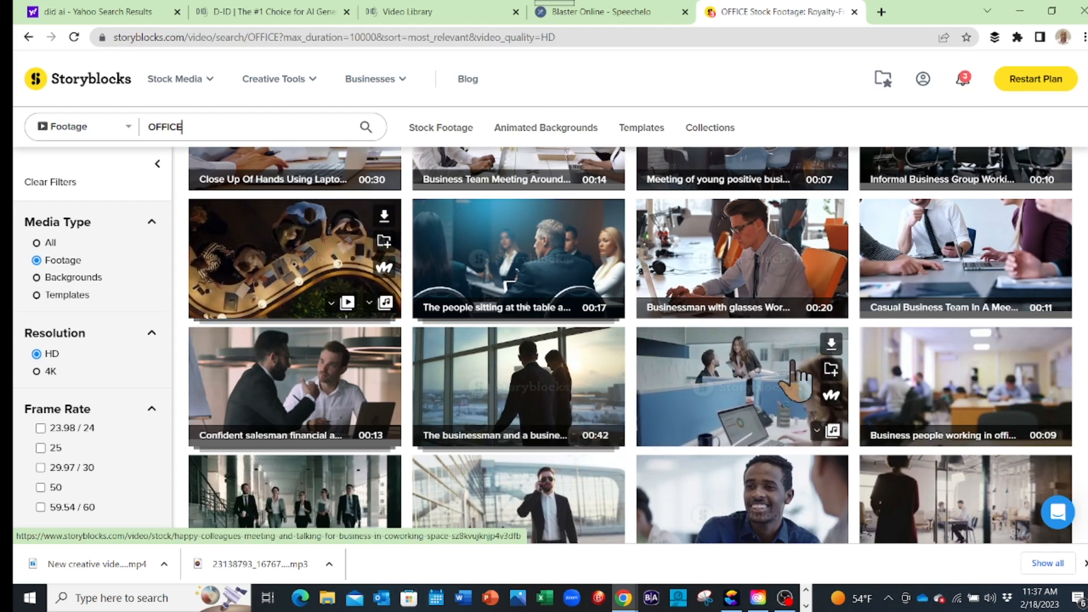
left_click(831, 344)
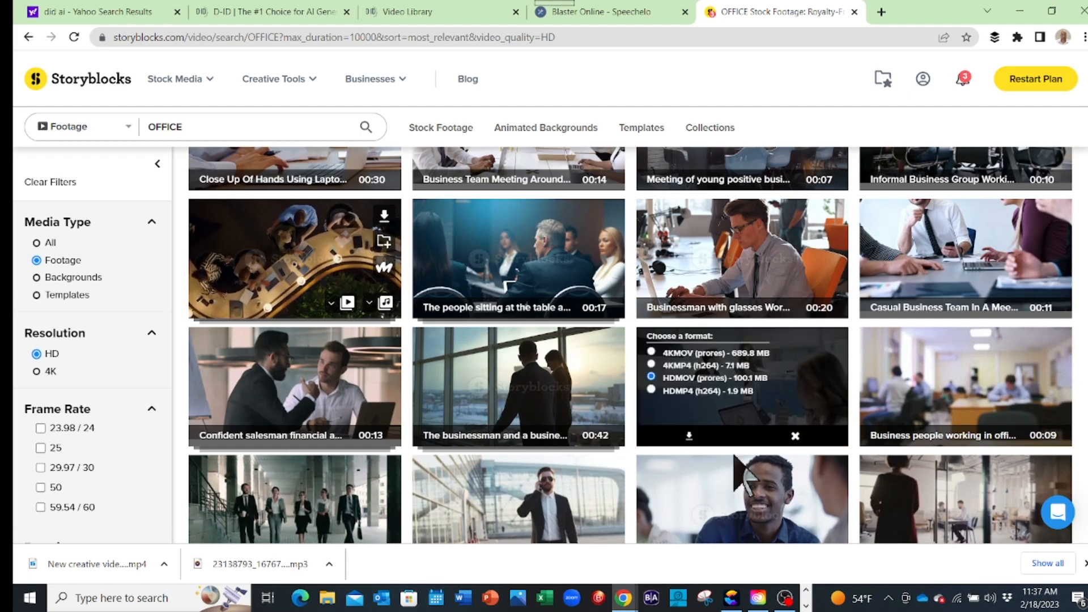
left_click(665, 391)
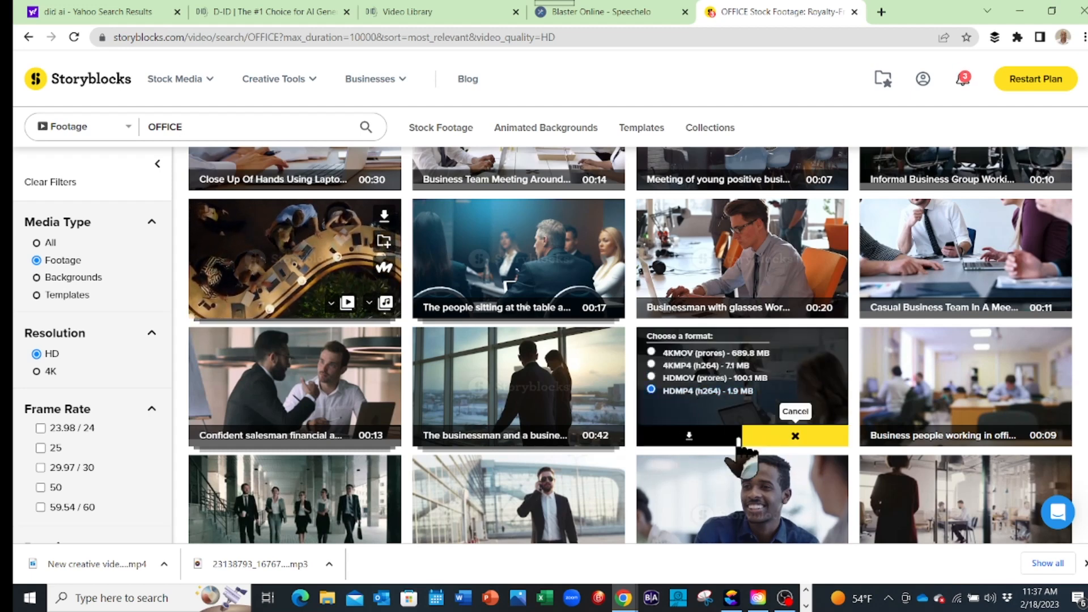
left_click(690, 435)
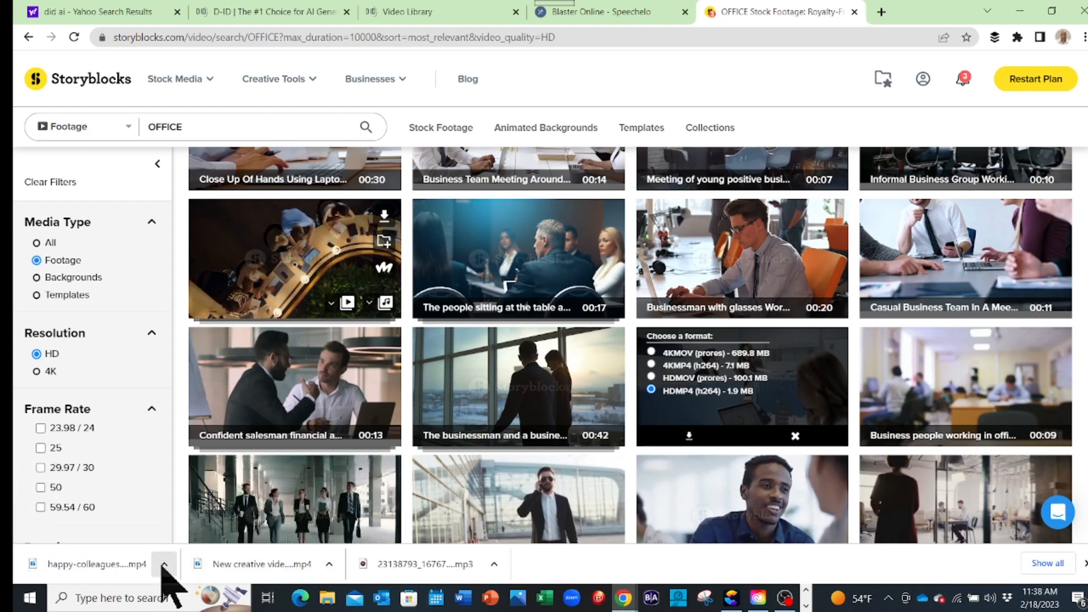
Bring the downloaded happy-colleagues clip into the Movavi project and place it on the timeline beneath the green-screen clip.
left_click_drag(936, 19, 385, 175)
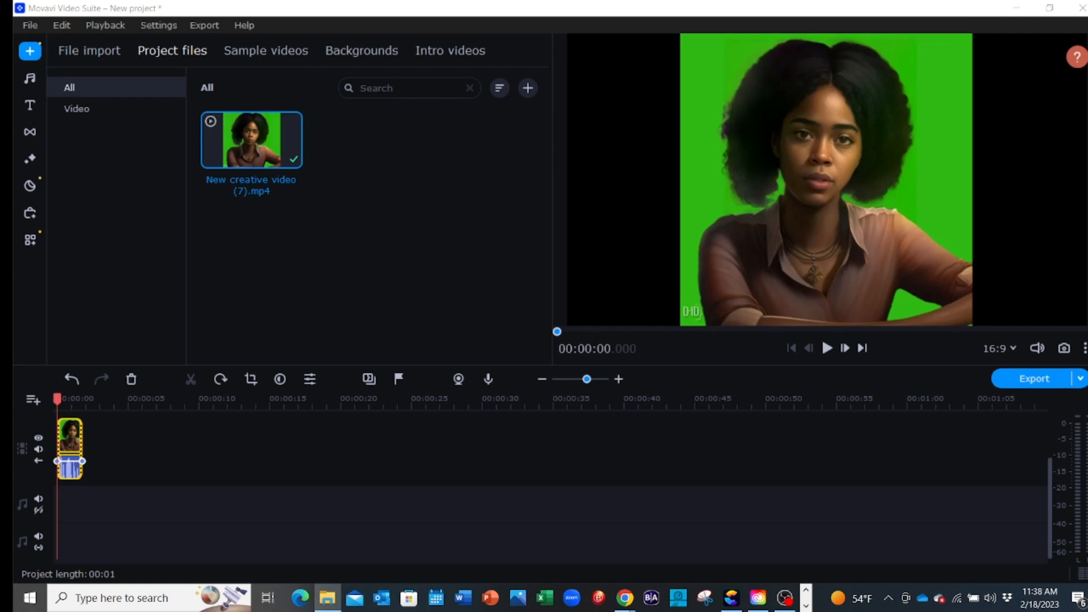
left_click_drag(442, 170, 316, 260)
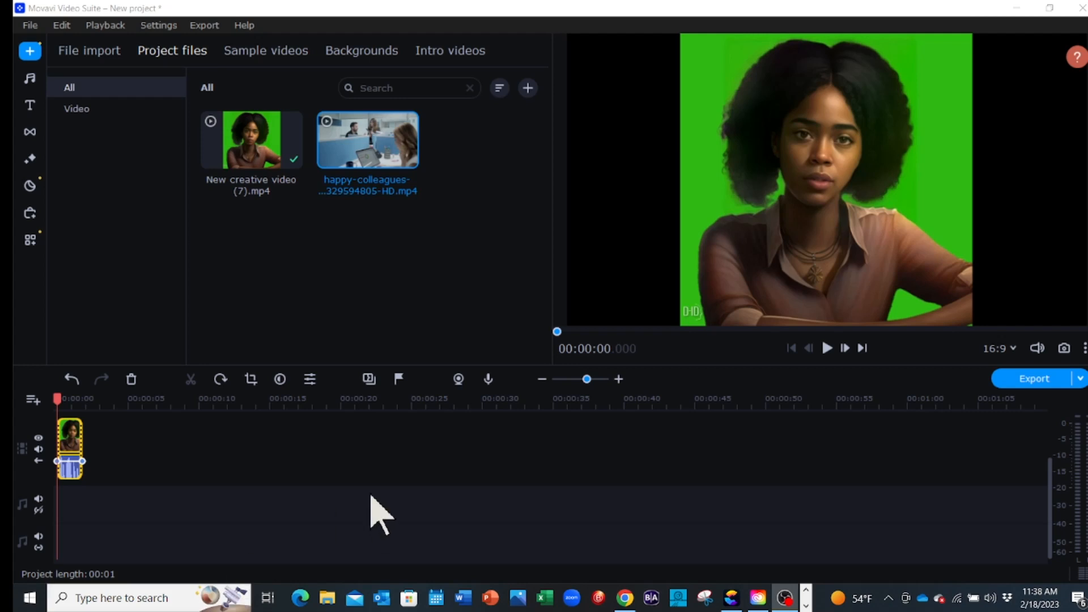
left_click_drag(377, 141, 70, 431)
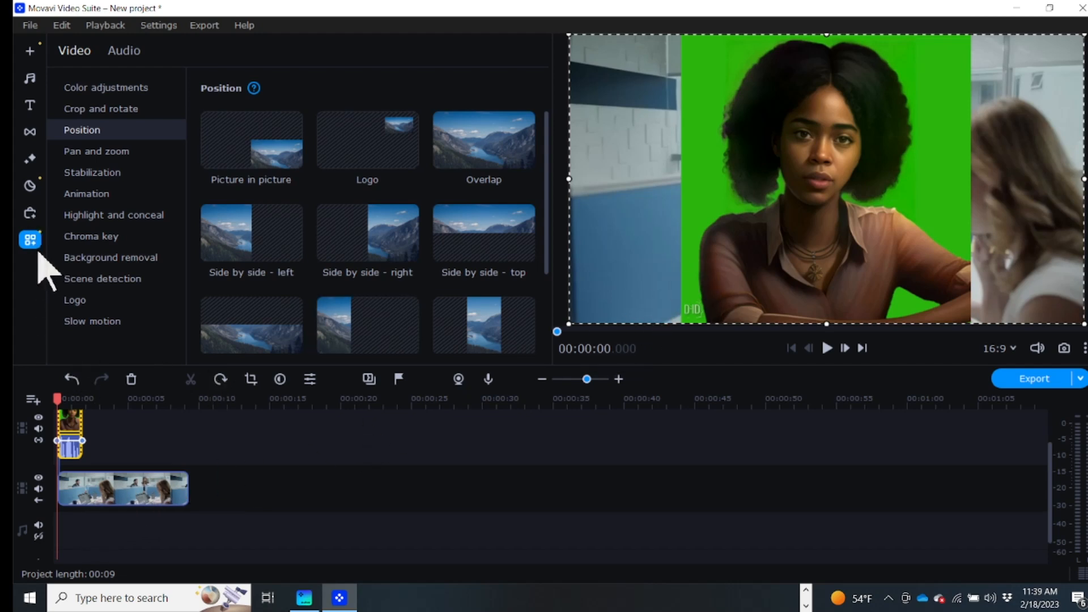
Key out the green background of the woman's clip with Chroma key and preview it over the office footage.
left_click(93, 237)
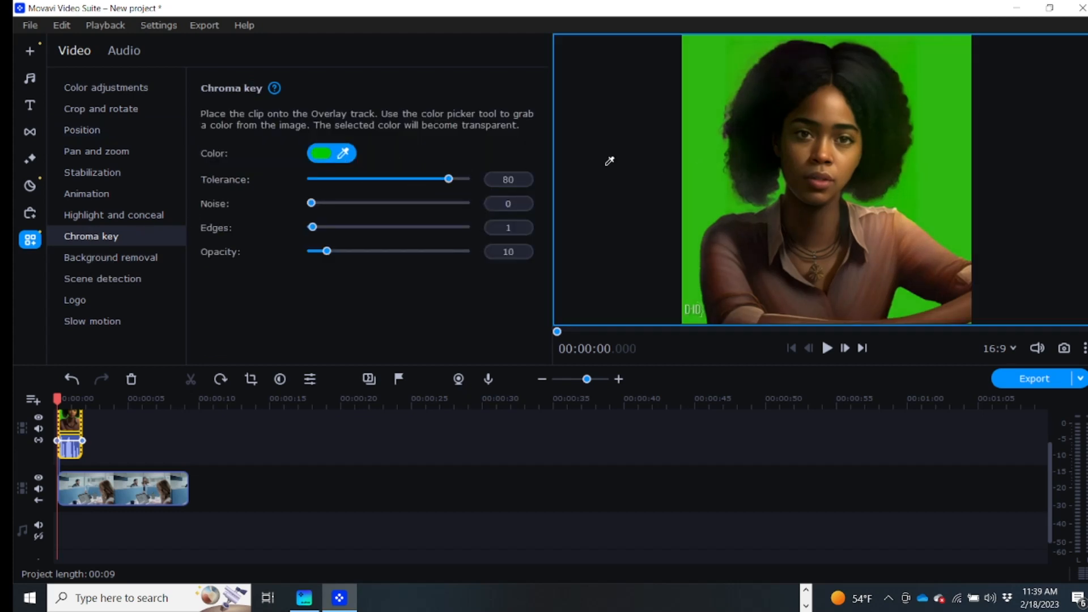
left_click(714, 159)
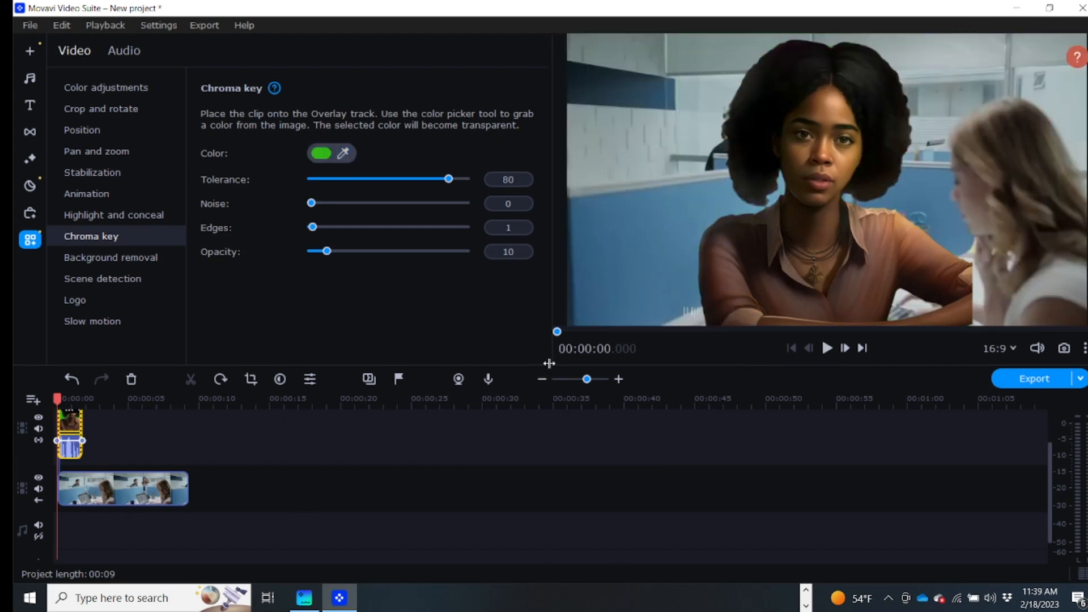
left_click(827, 348)
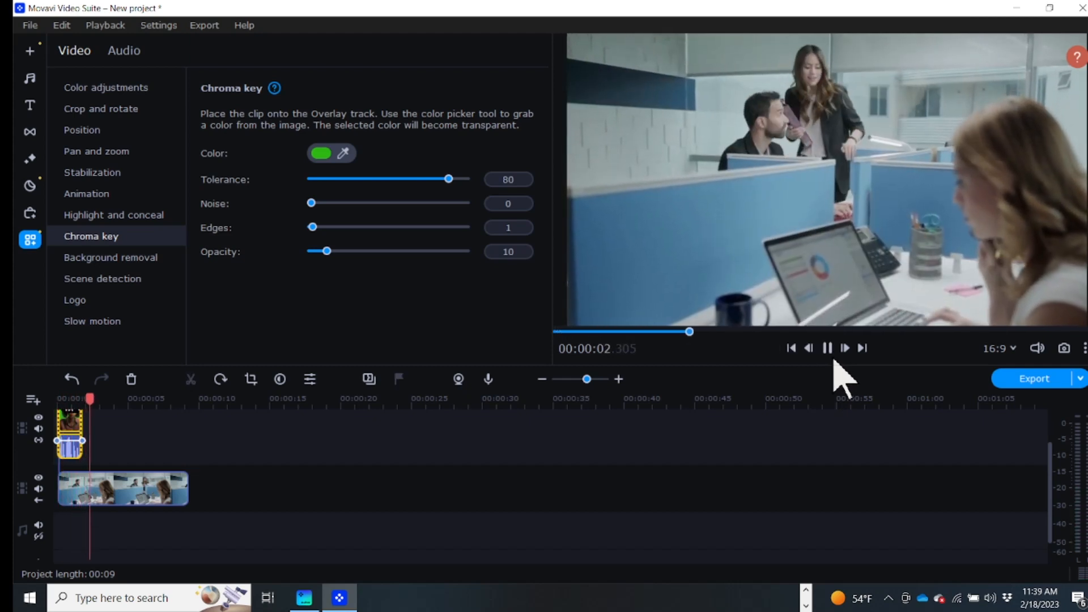
left_click(827, 348)
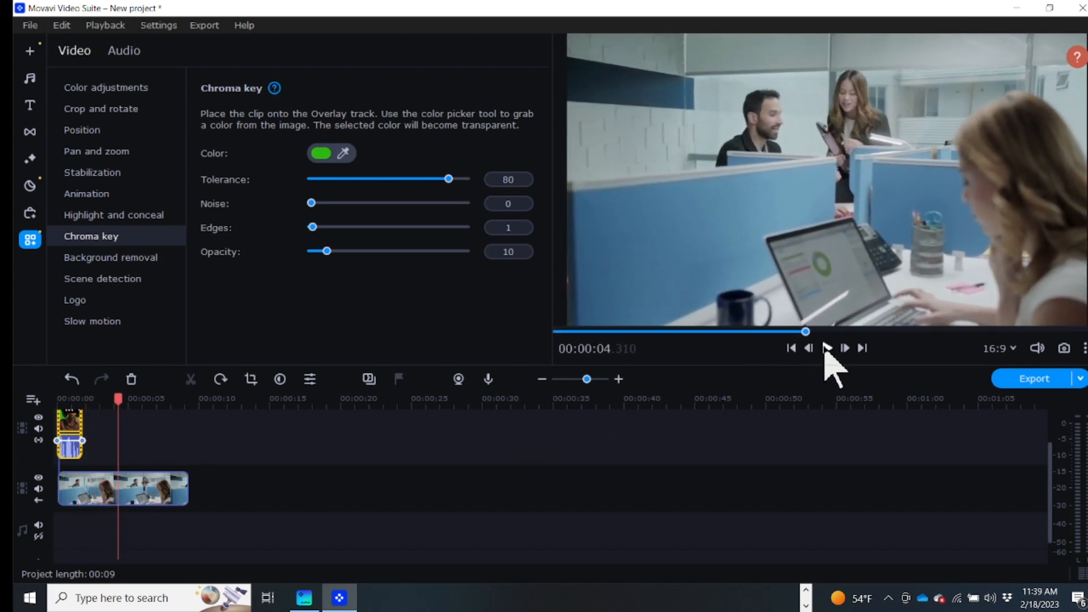
left_click_drag(121, 398, 68, 406)
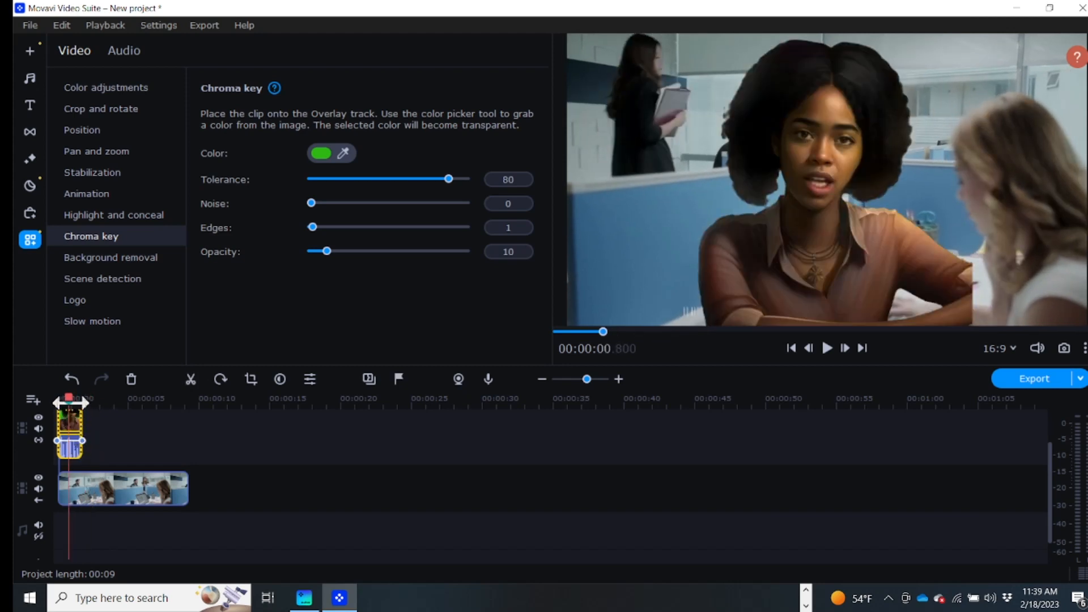
left_click_drag(69, 402, 63, 401)
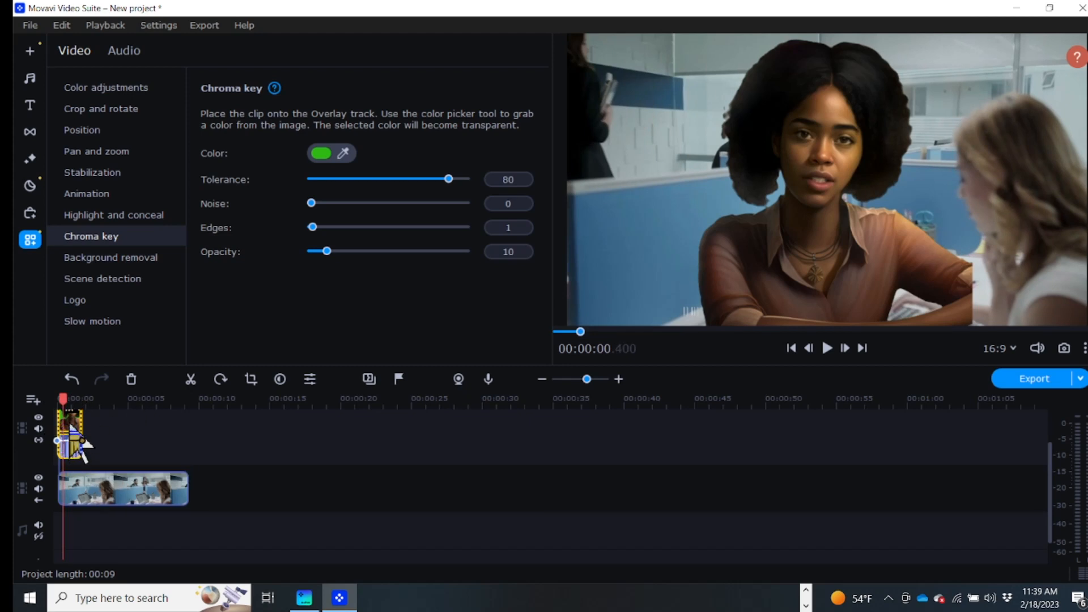
Duplicate the keyed clip of the woman so that three copies run back to back on the overlay track.
left_click(70, 425)
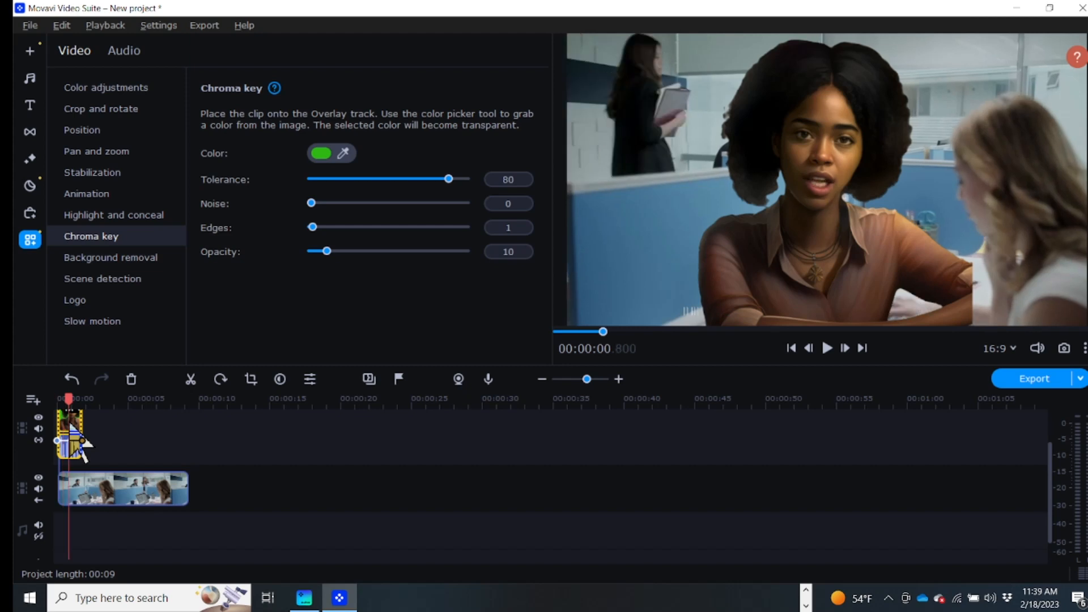
left_click_drag(83, 442, 97, 411)
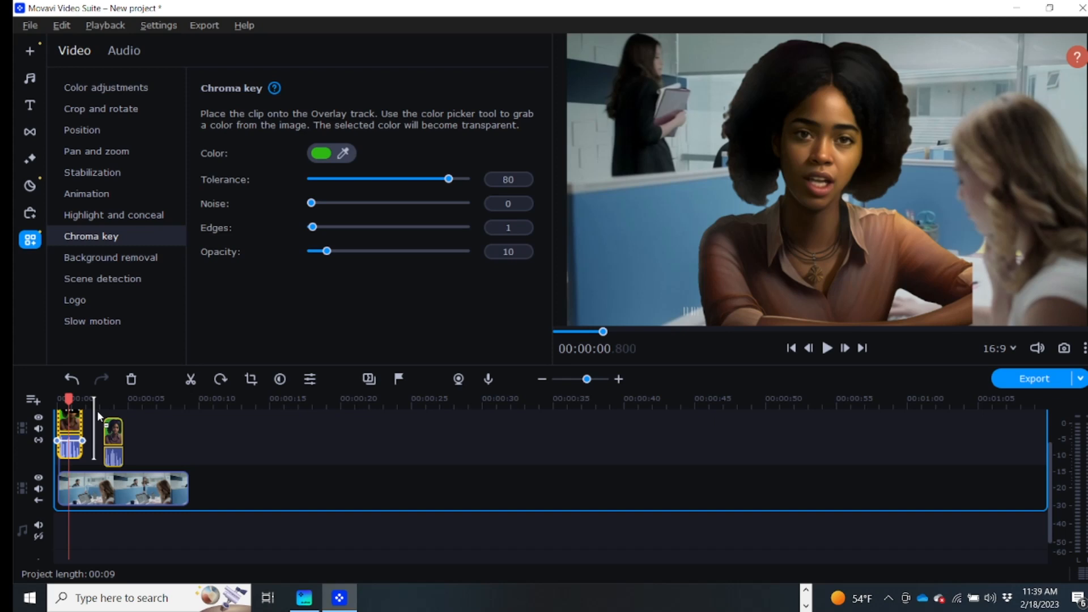
left_click_drag(97, 411, 49, 396)
Play the repeated clips over the office background and move the playhead back to about 00:00:01.200.
left_click(827, 349)
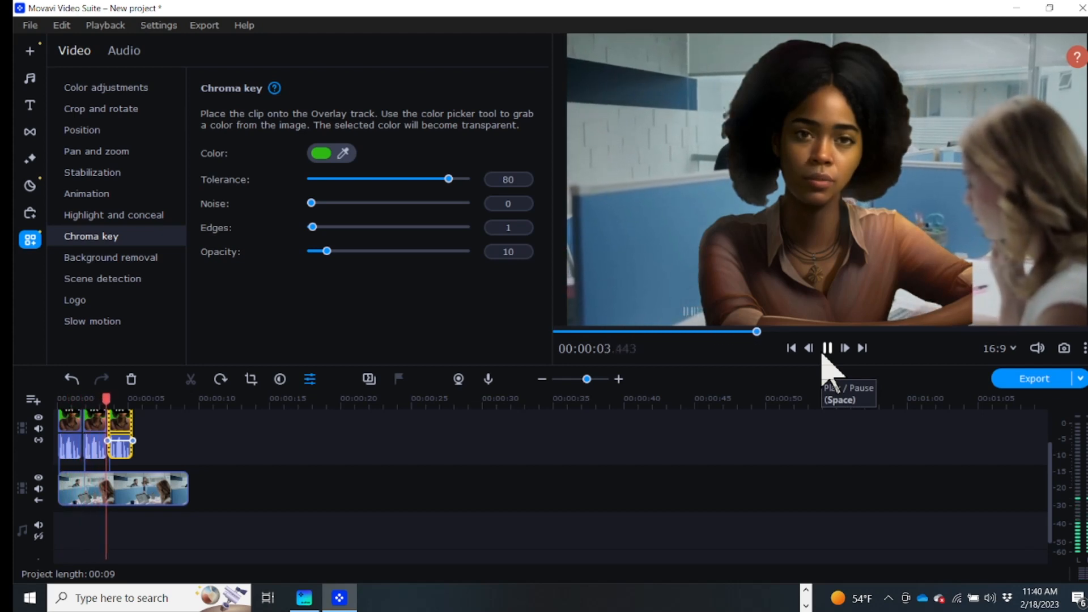
left_click(822, 354)
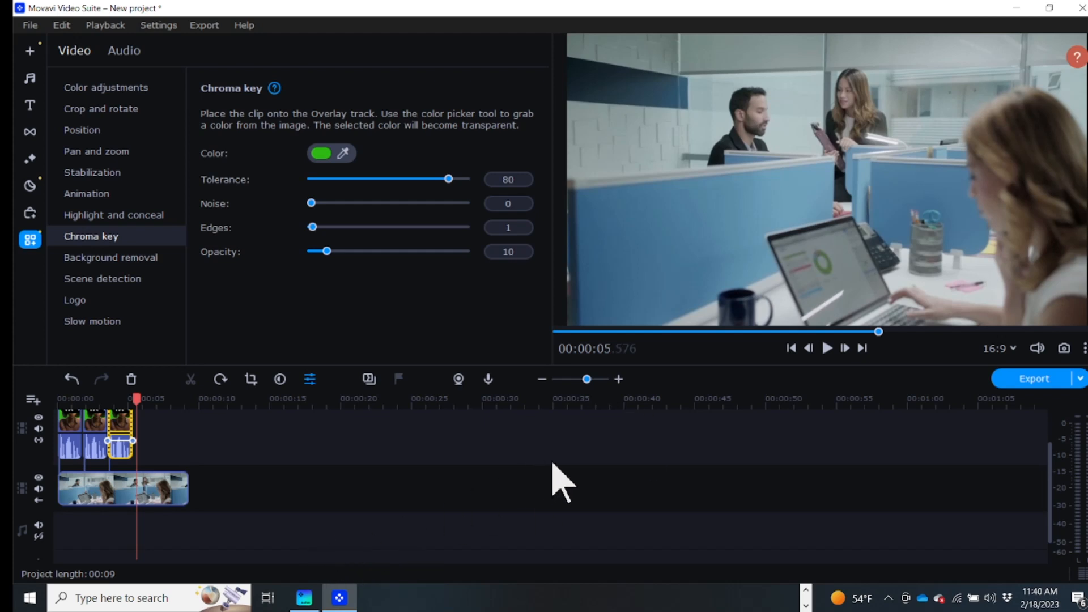
left_click_drag(126, 407, 73, 404)
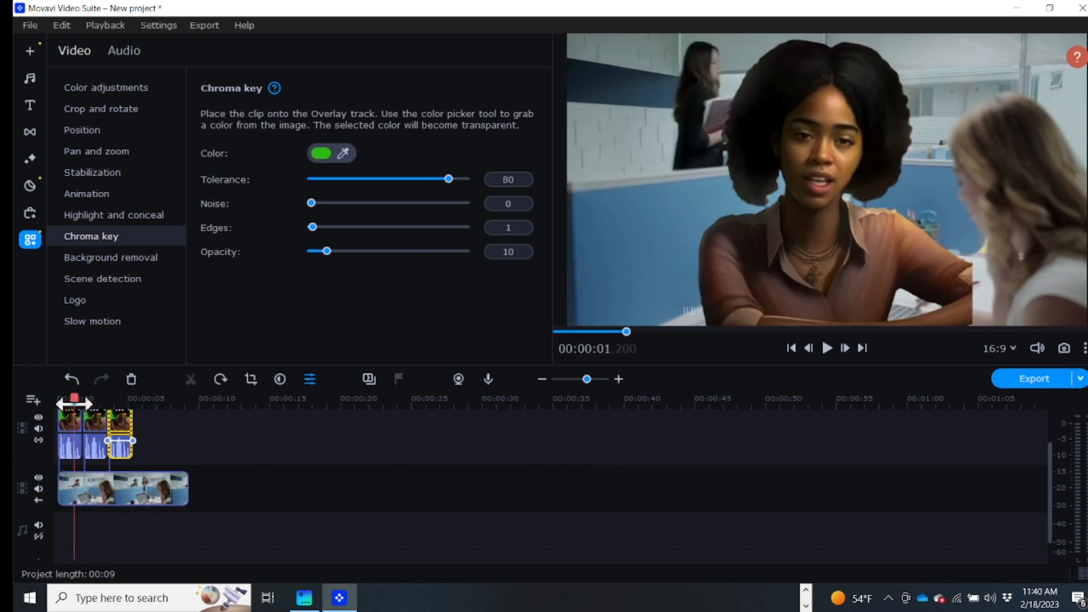